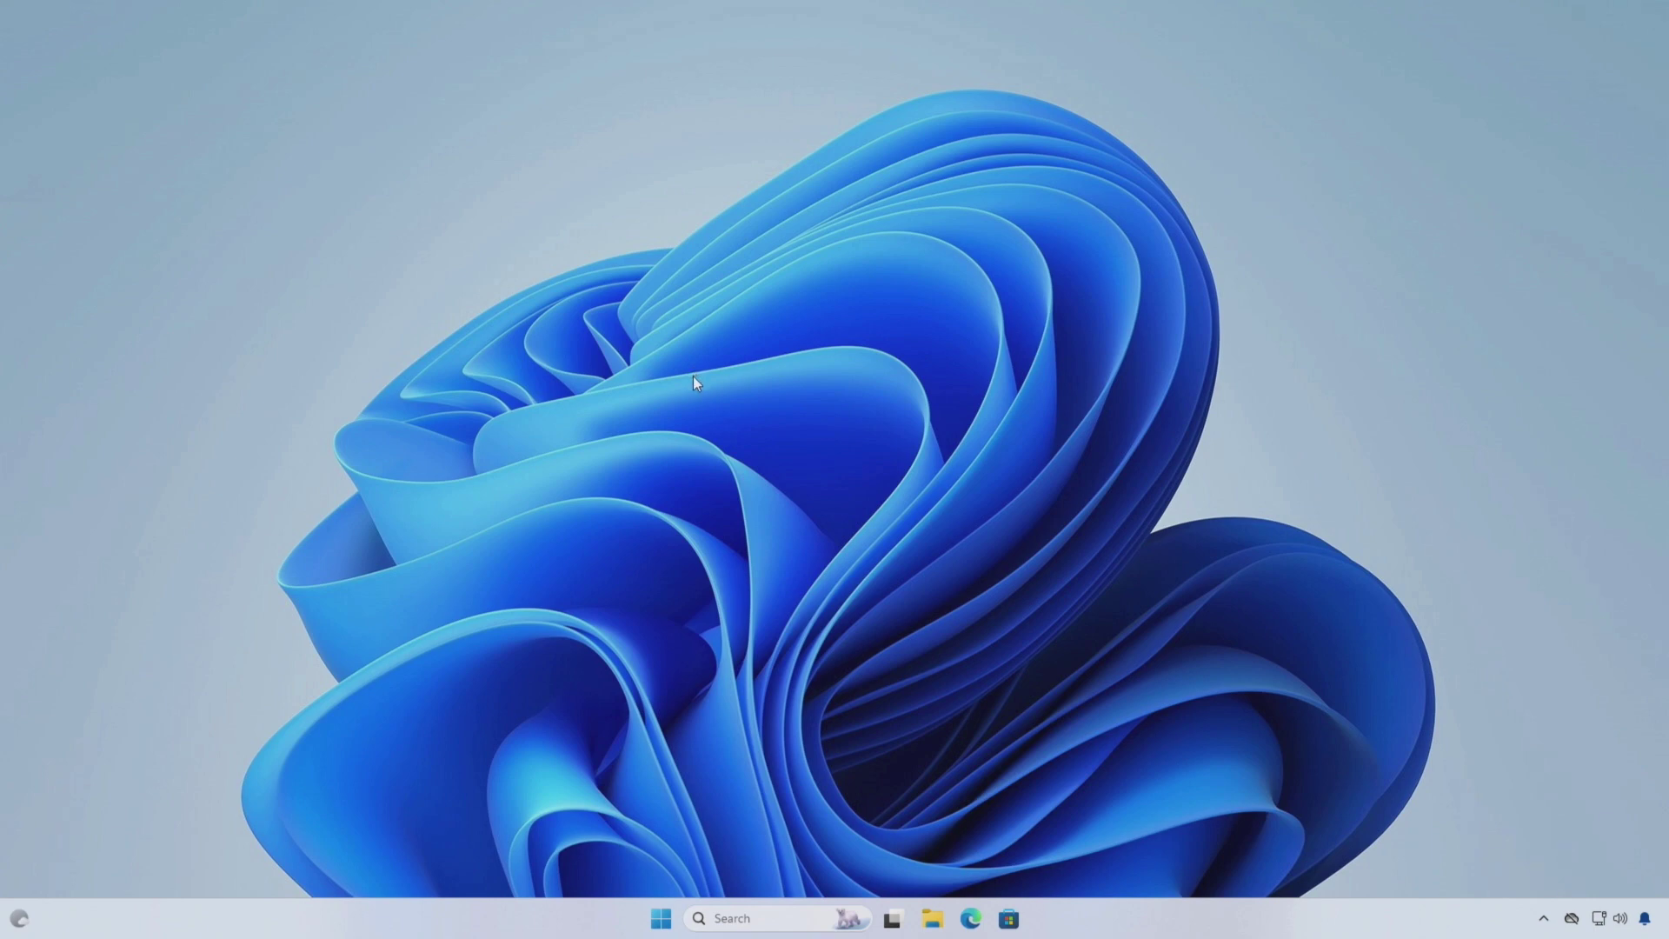
# Check the virtualization status on Task Manager's CPU performance page.
pyautogui.rightClick(586, 917)
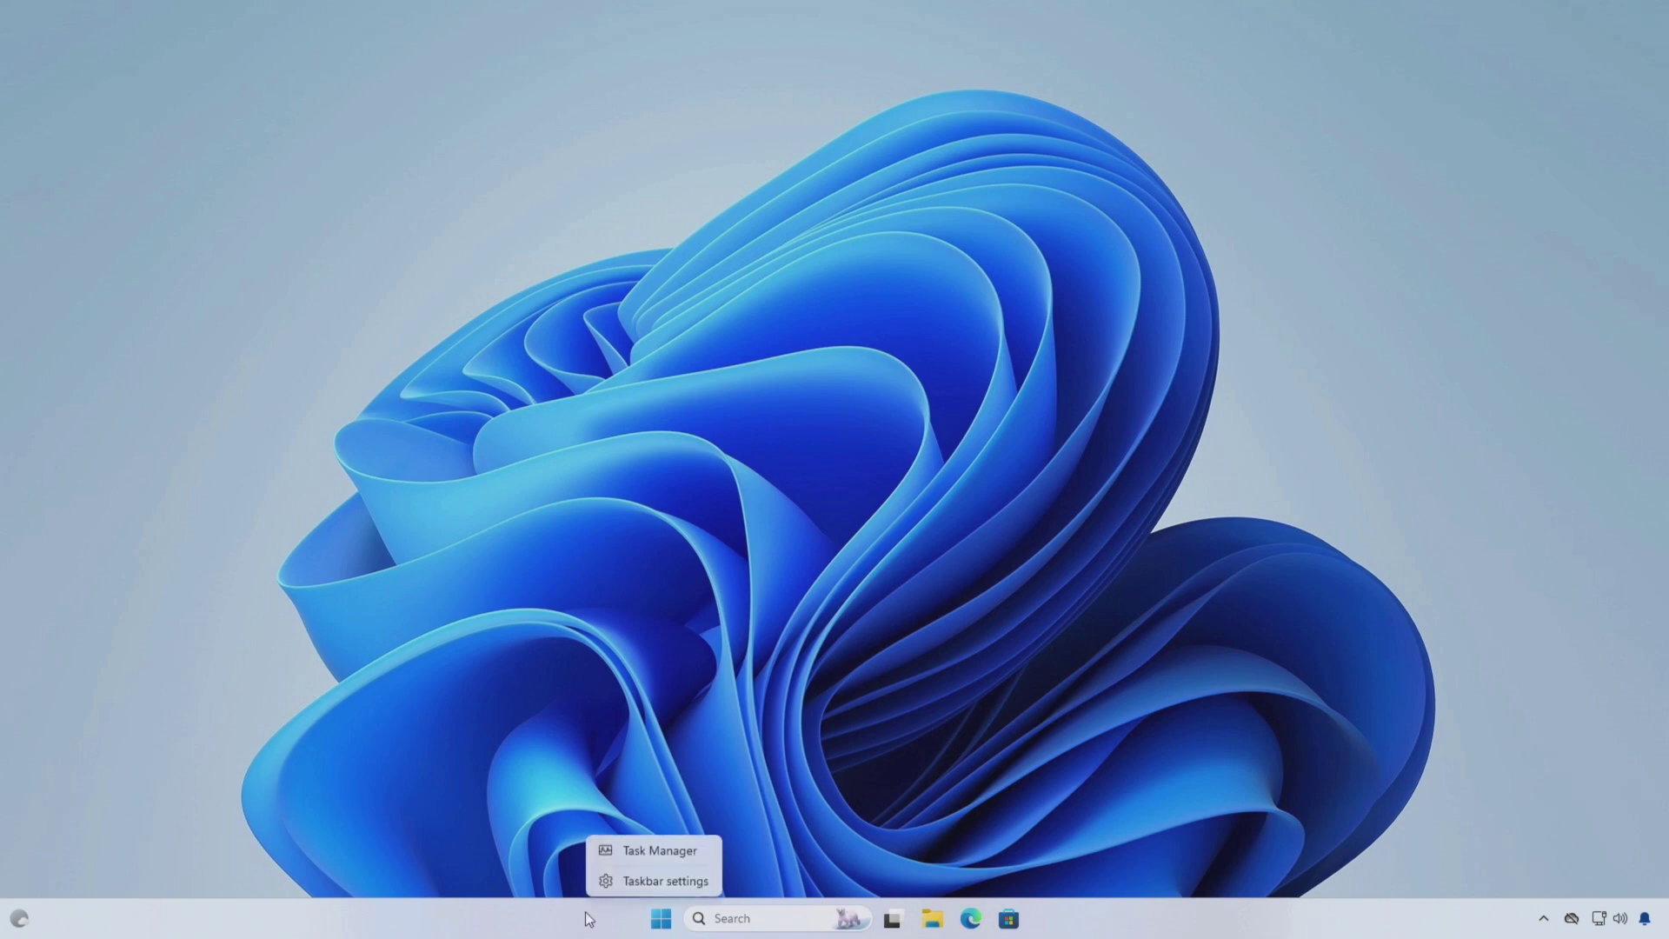
pyautogui.click(656, 855)
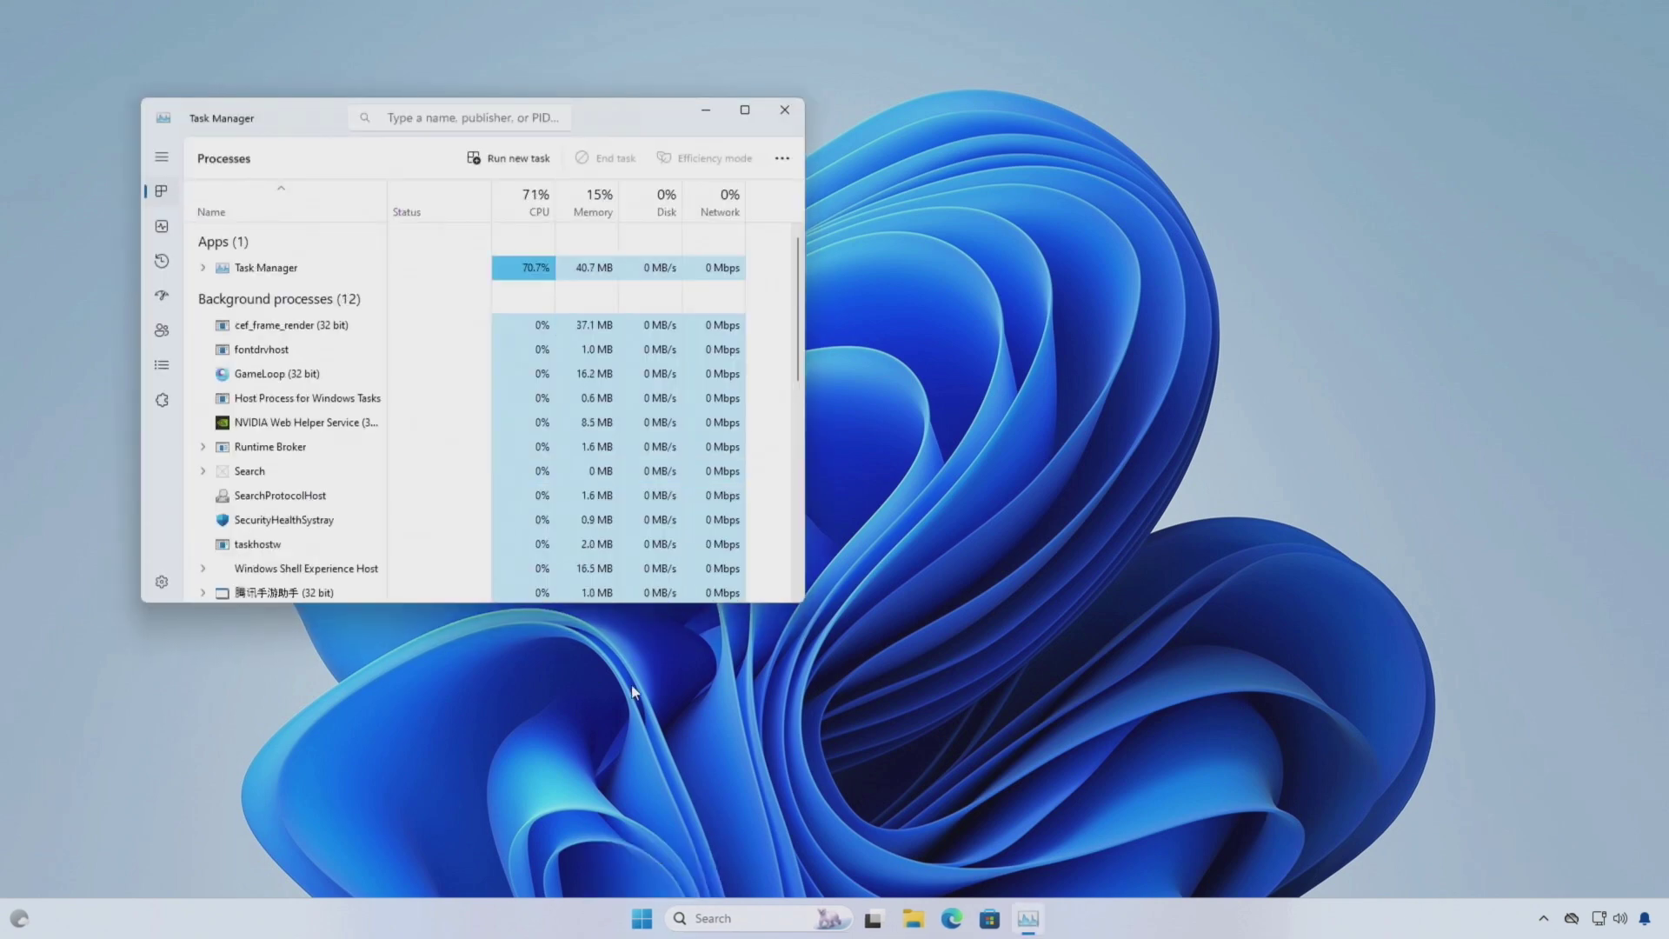
pyautogui.click(174, 227)
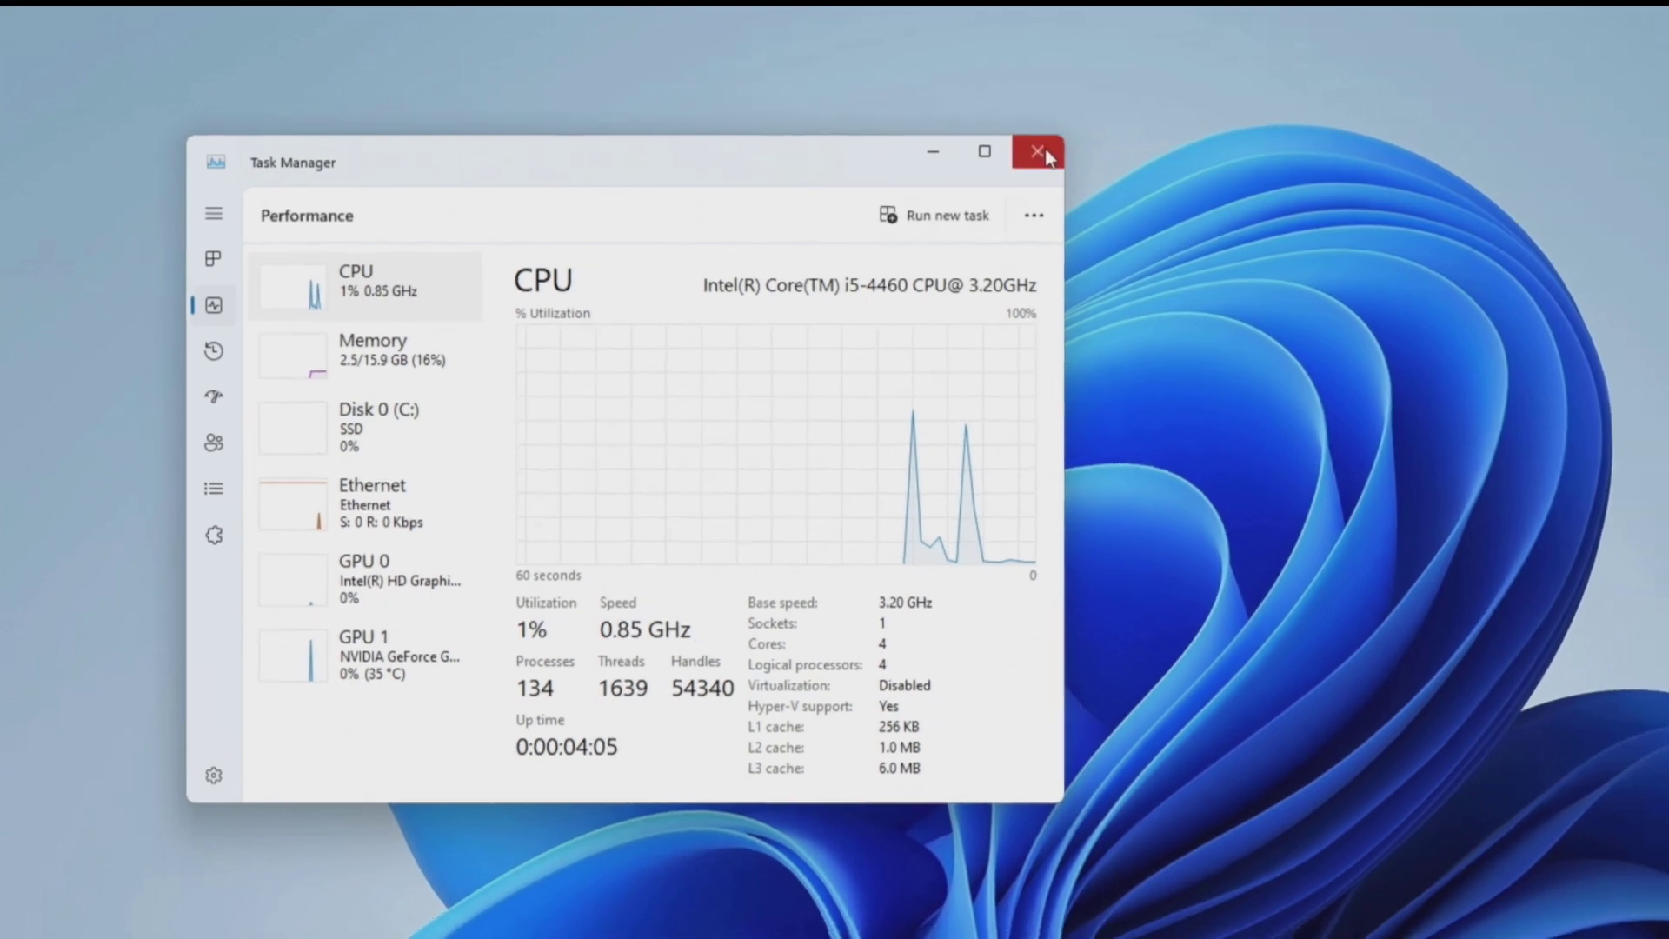
# Close Task Manager and restart the PC from the Start menu's power options.
pyautogui.click(933, 159)
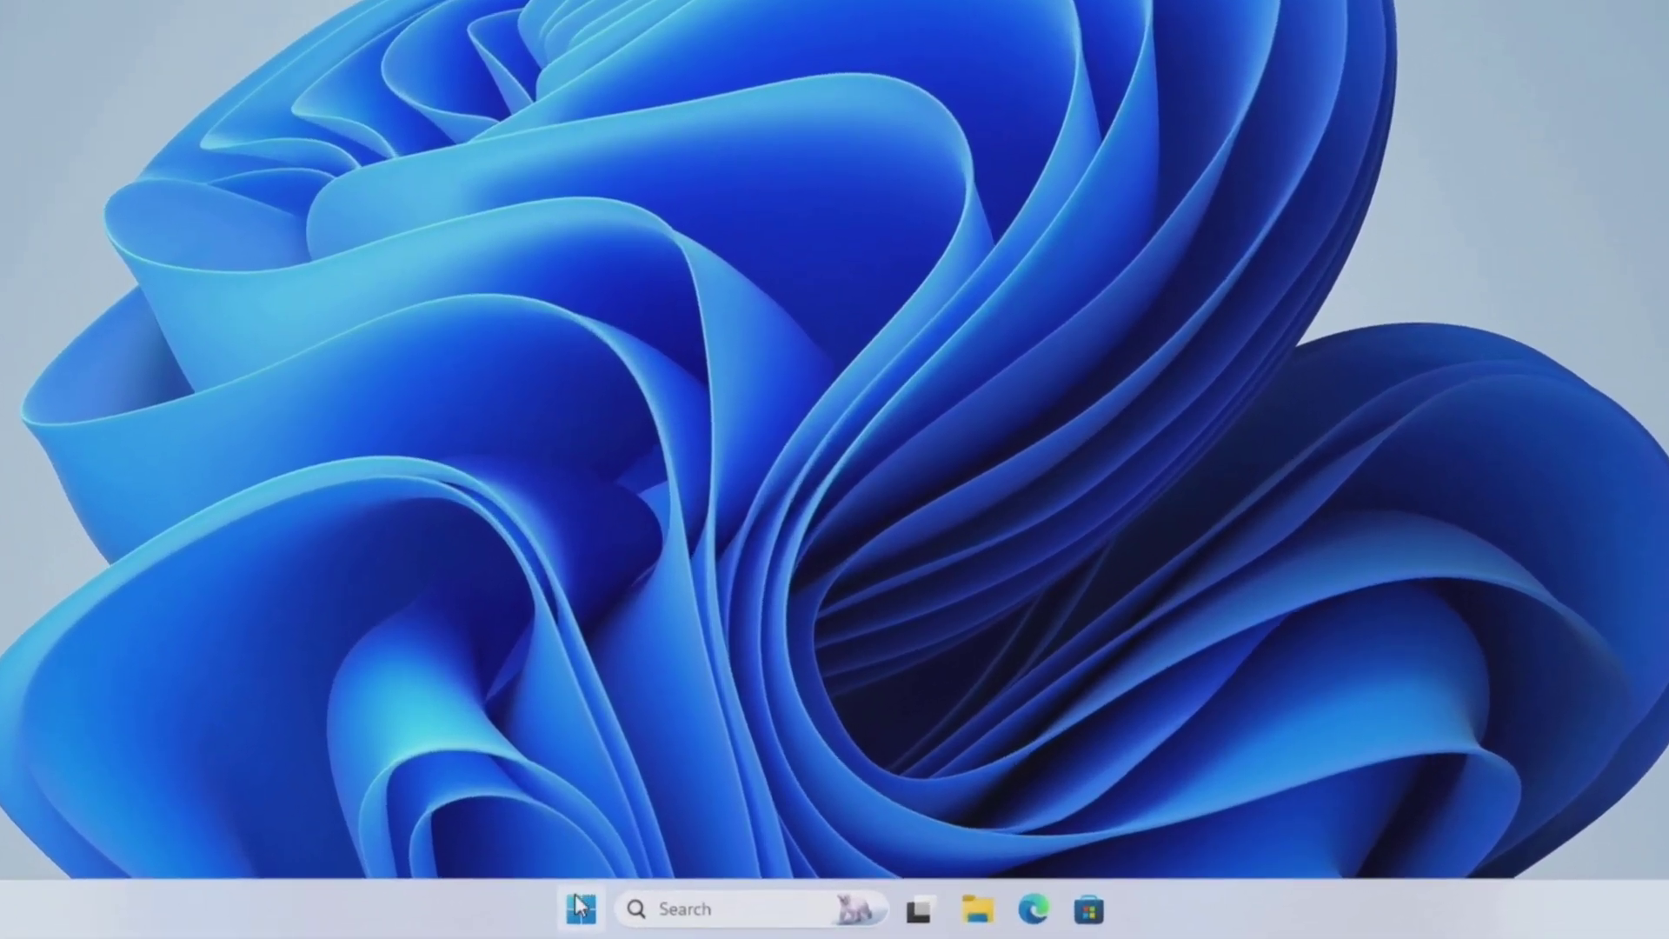
pyautogui.rightClick(581, 907)
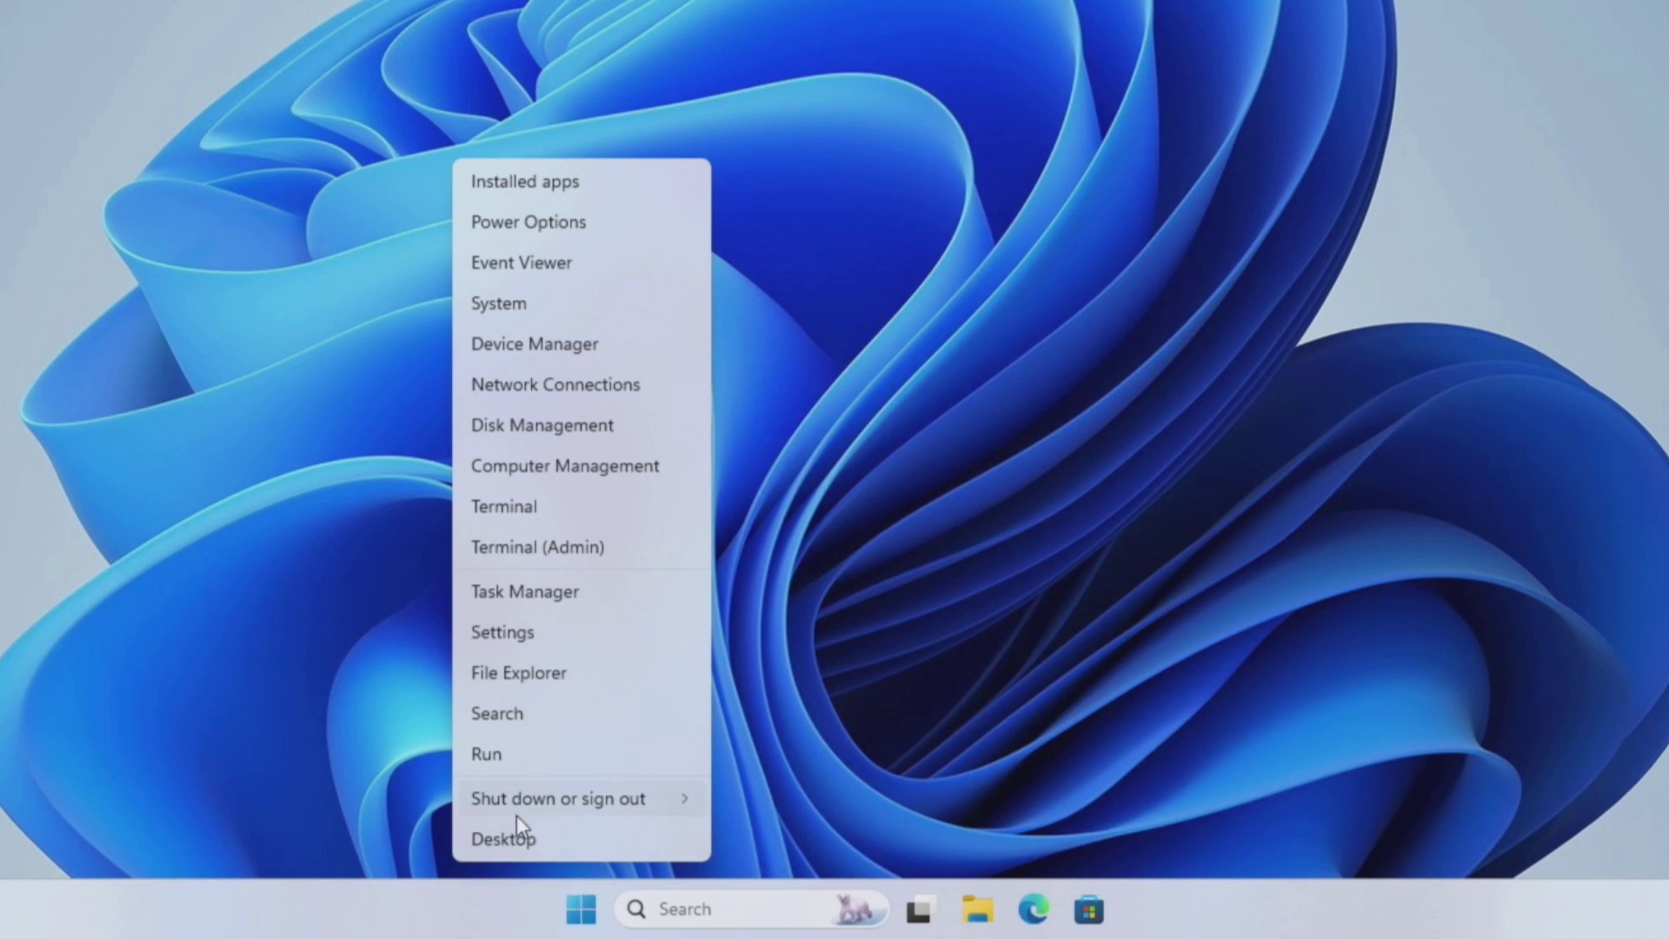
pyautogui.moveTo(575, 805)
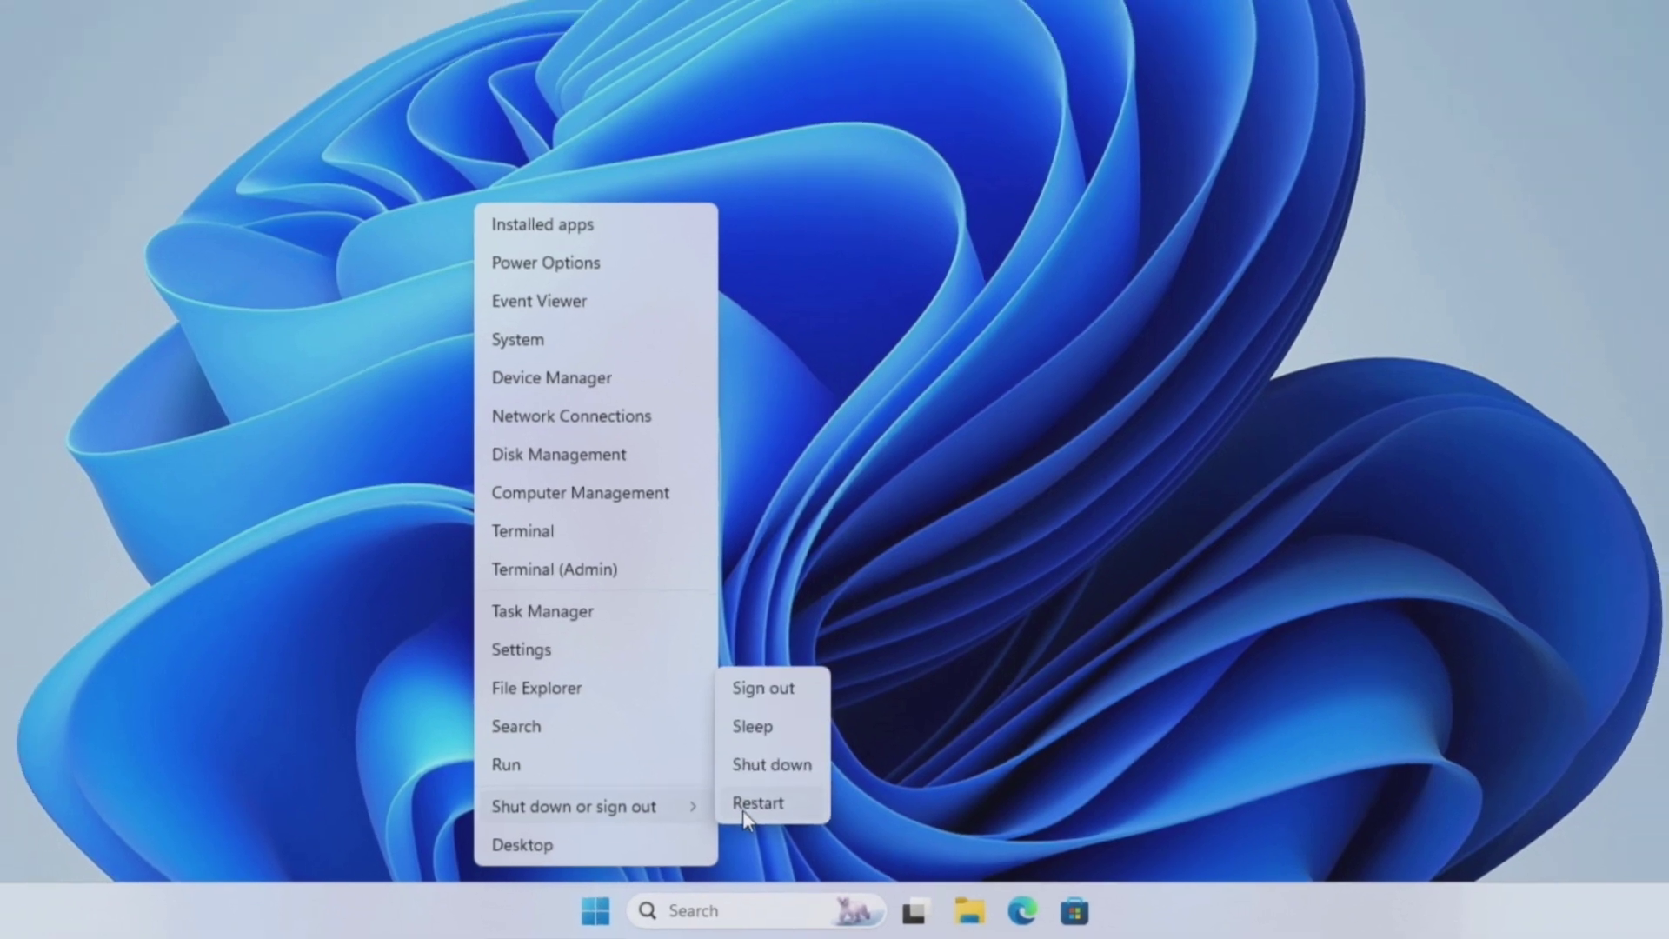
pyautogui.click(756, 795)
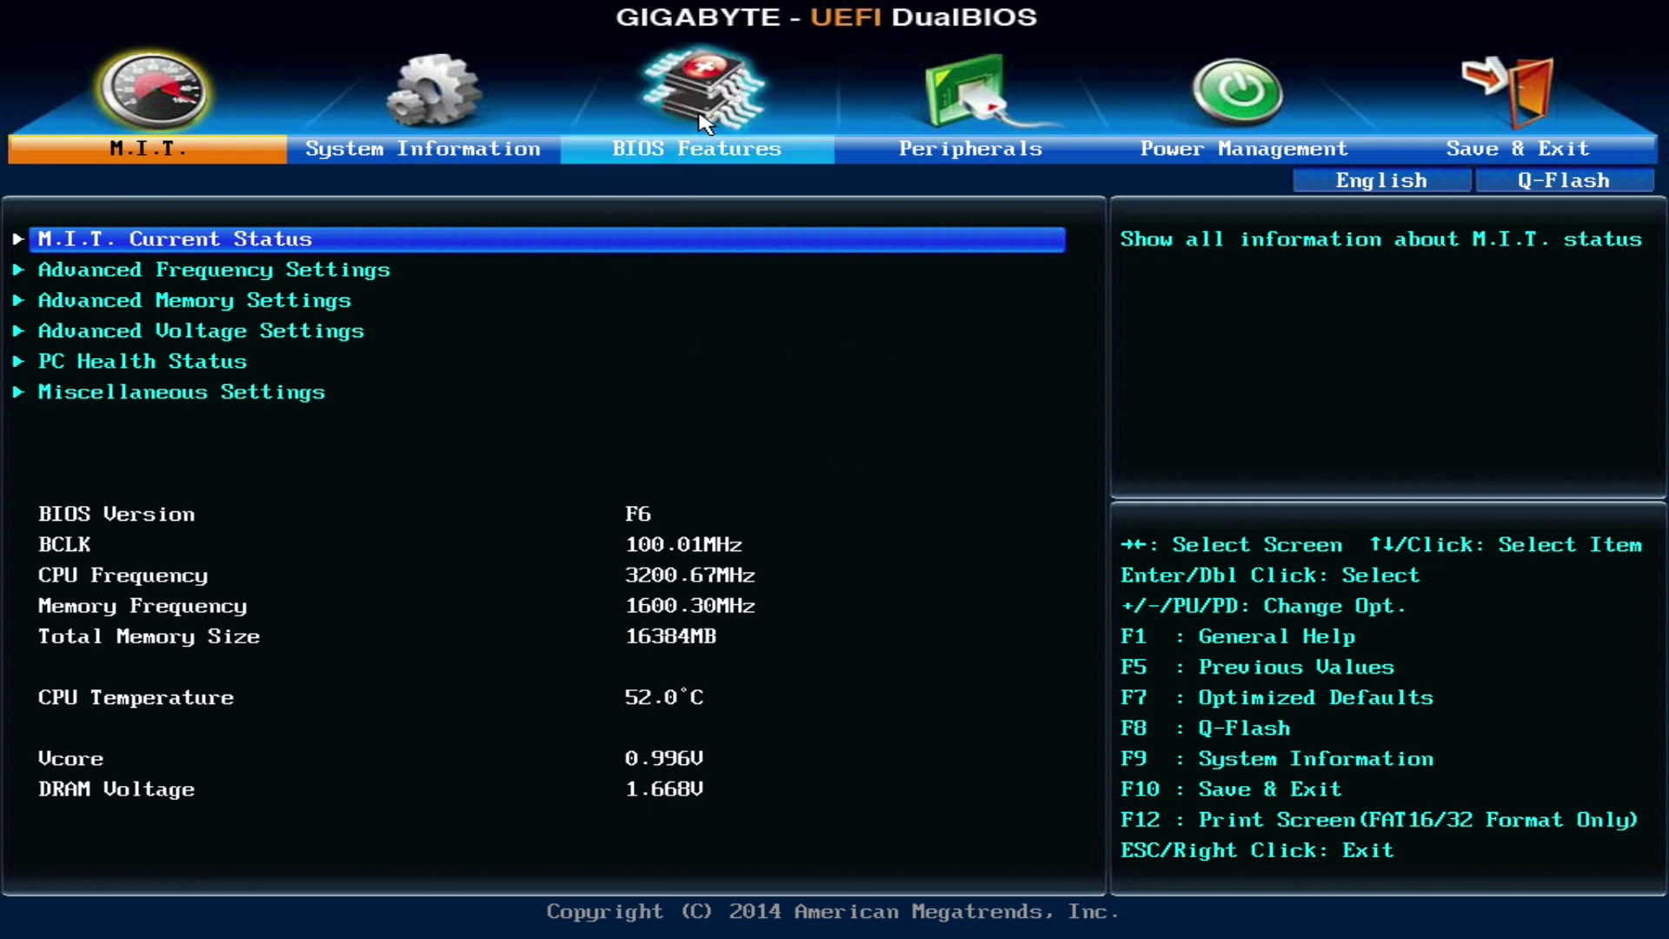
# On the BIOS Features page, set Intel Virtualization Technology and VT-d to Enabled.
pyautogui.click(700, 122)
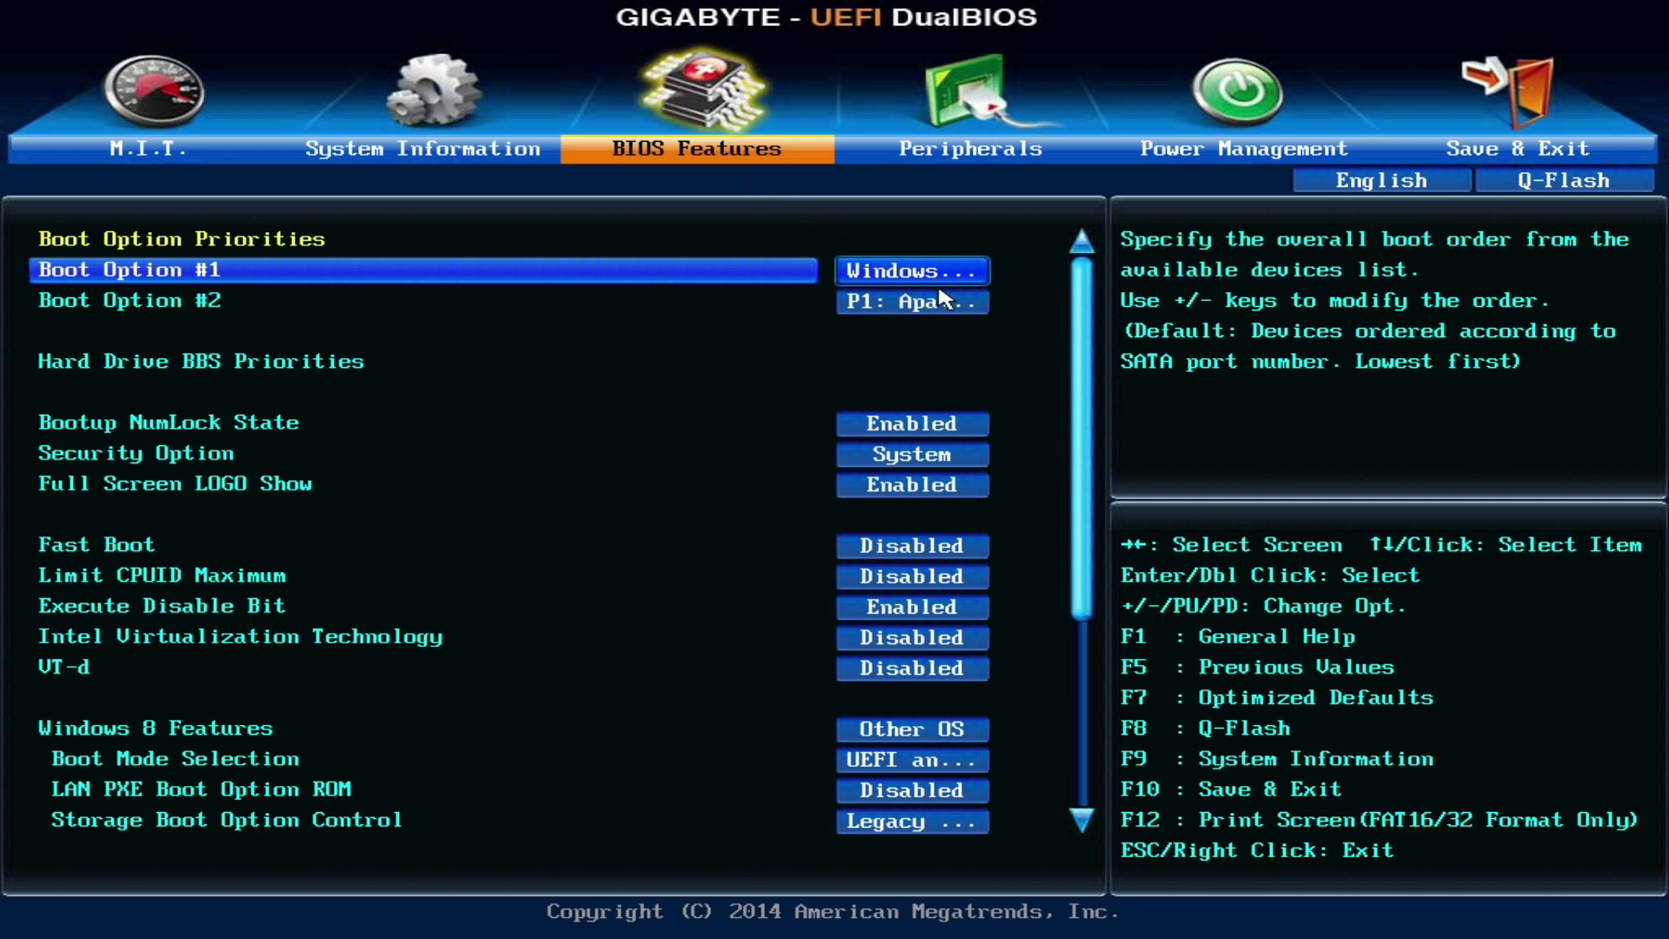
pyautogui.scroll(-2, 1072, 339)
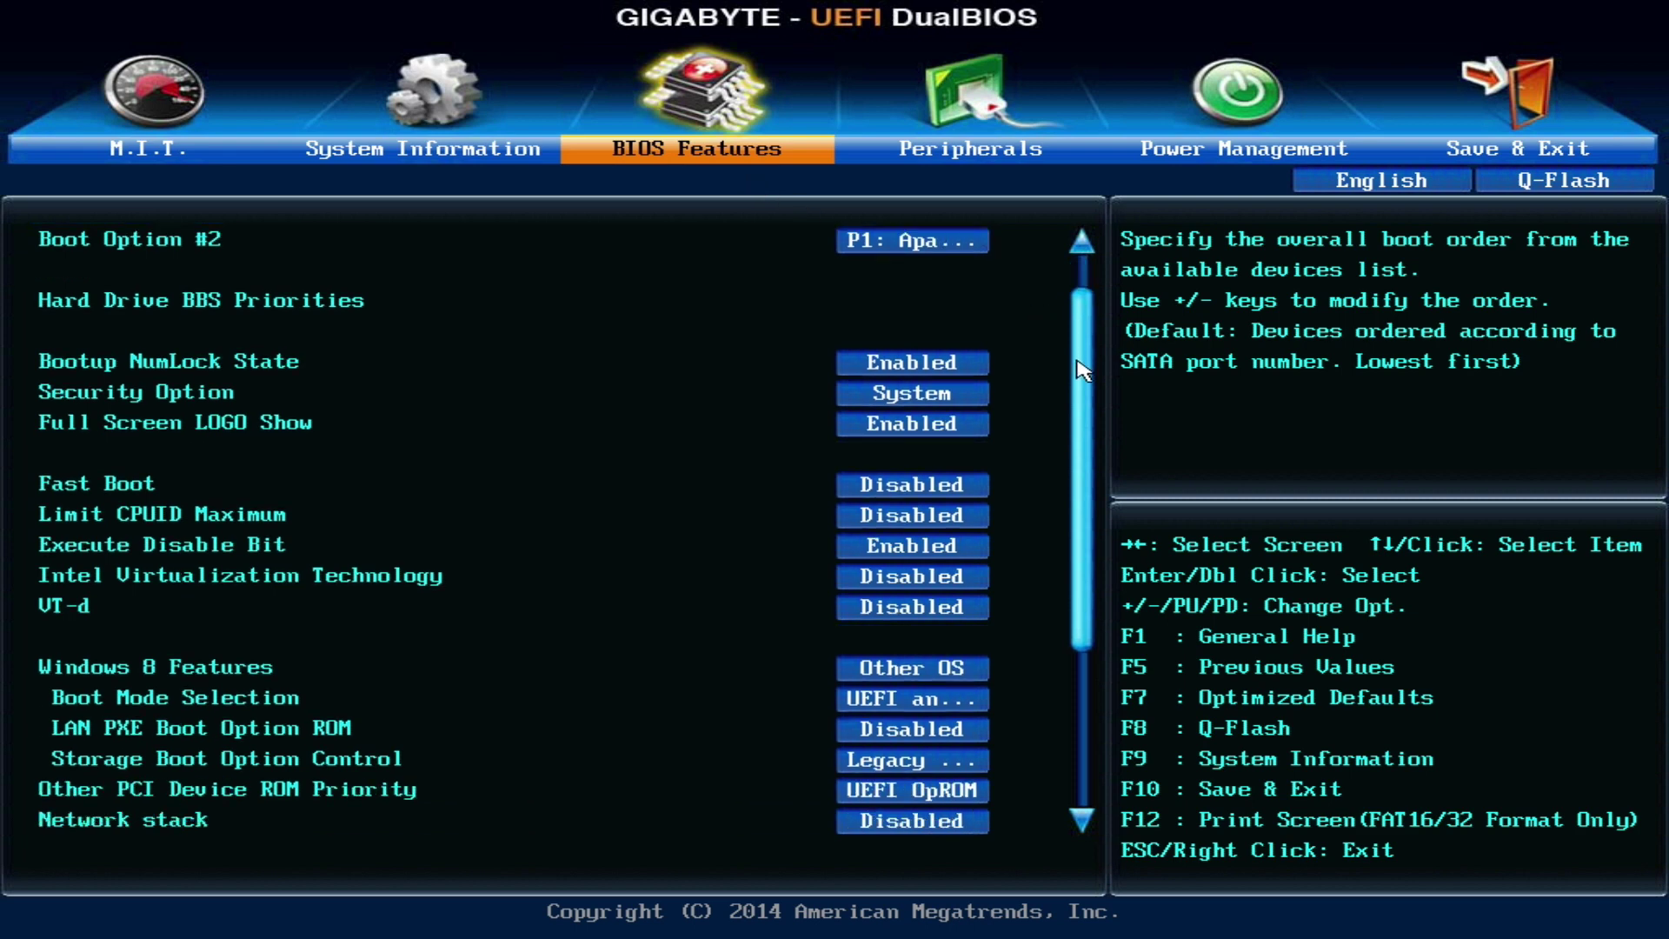
pyautogui.scroll(-2, 1070, 392)
pyautogui.scroll(-1, 1072, 437)
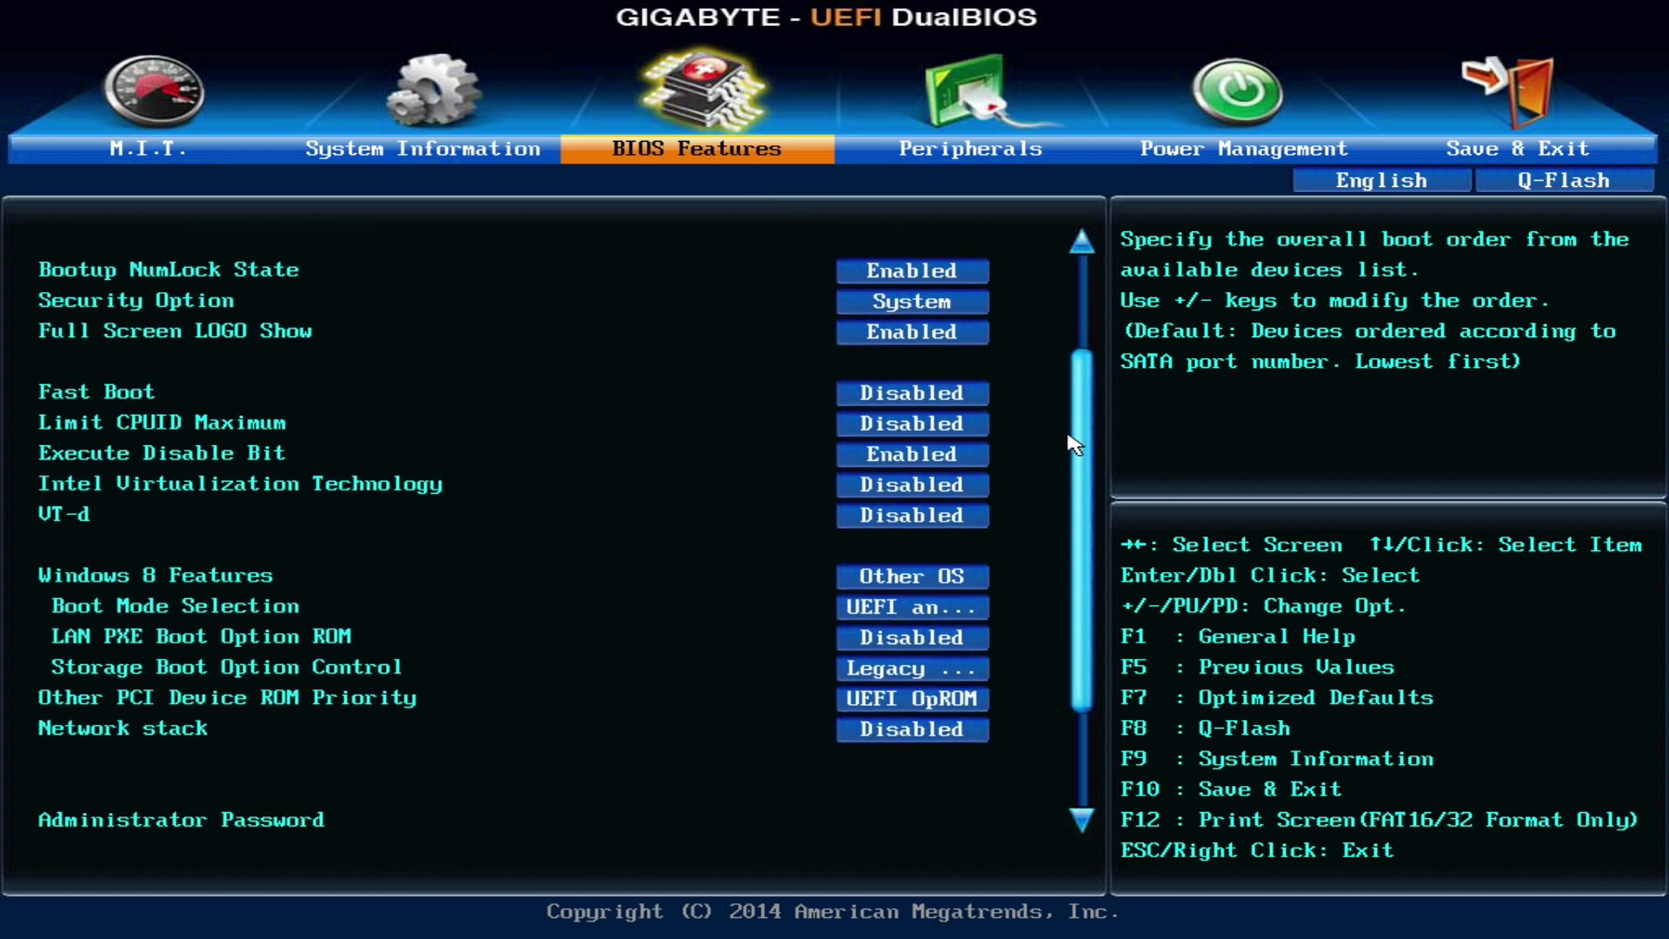
pyautogui.click(581, 455)
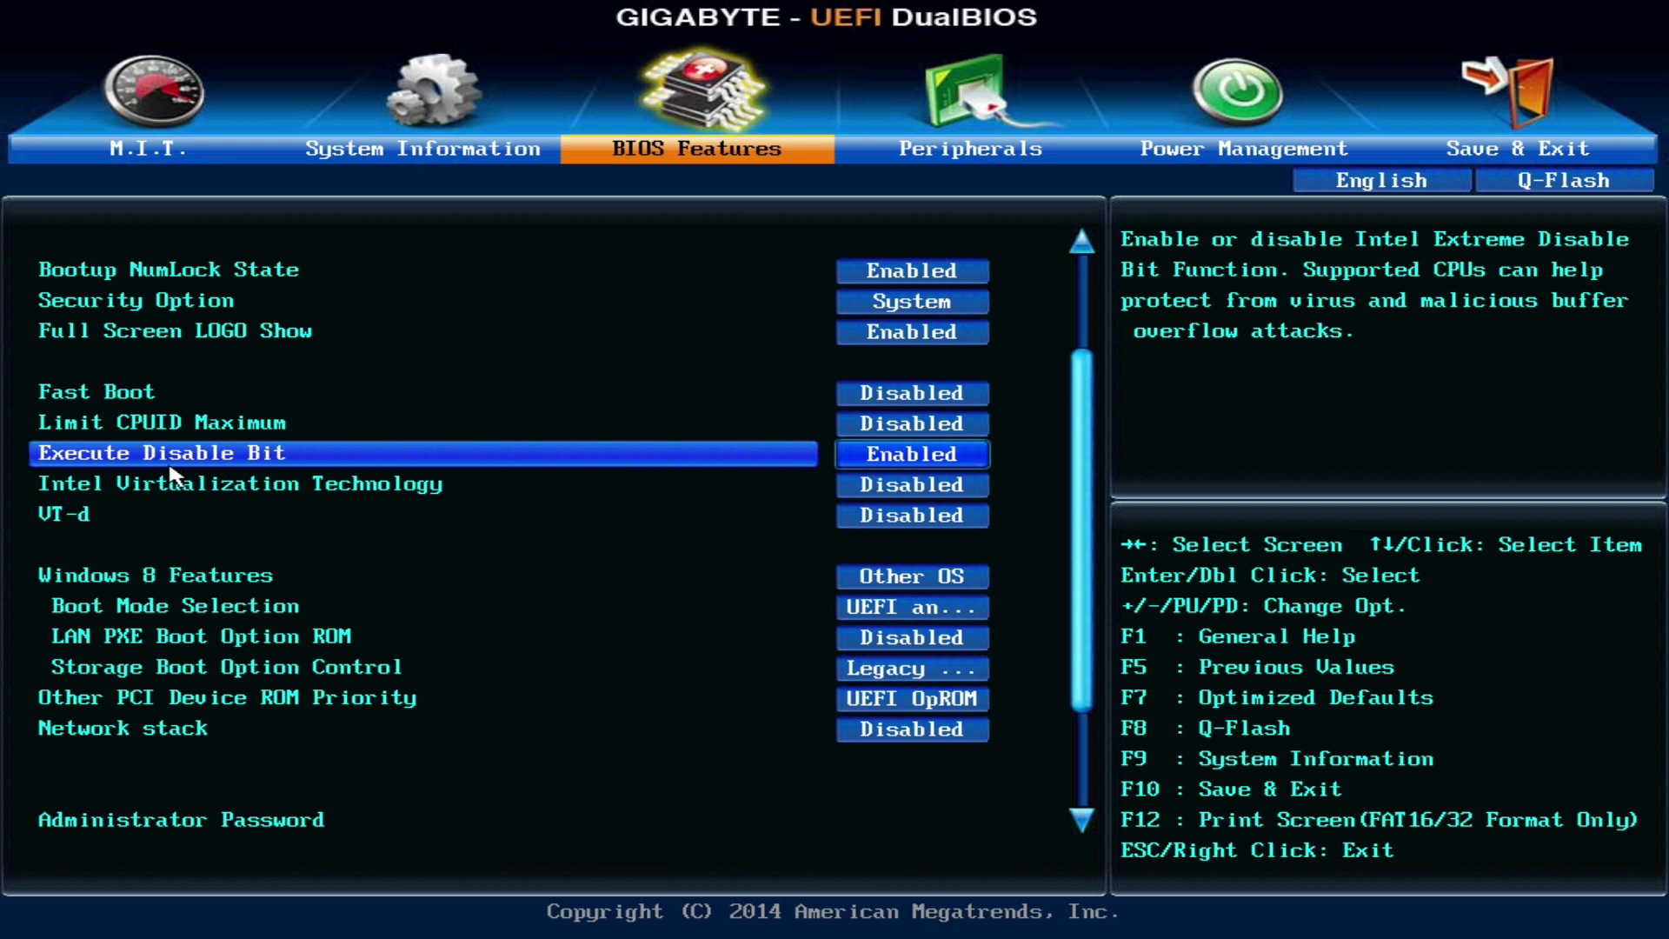
pyautogui.click(131, 486)
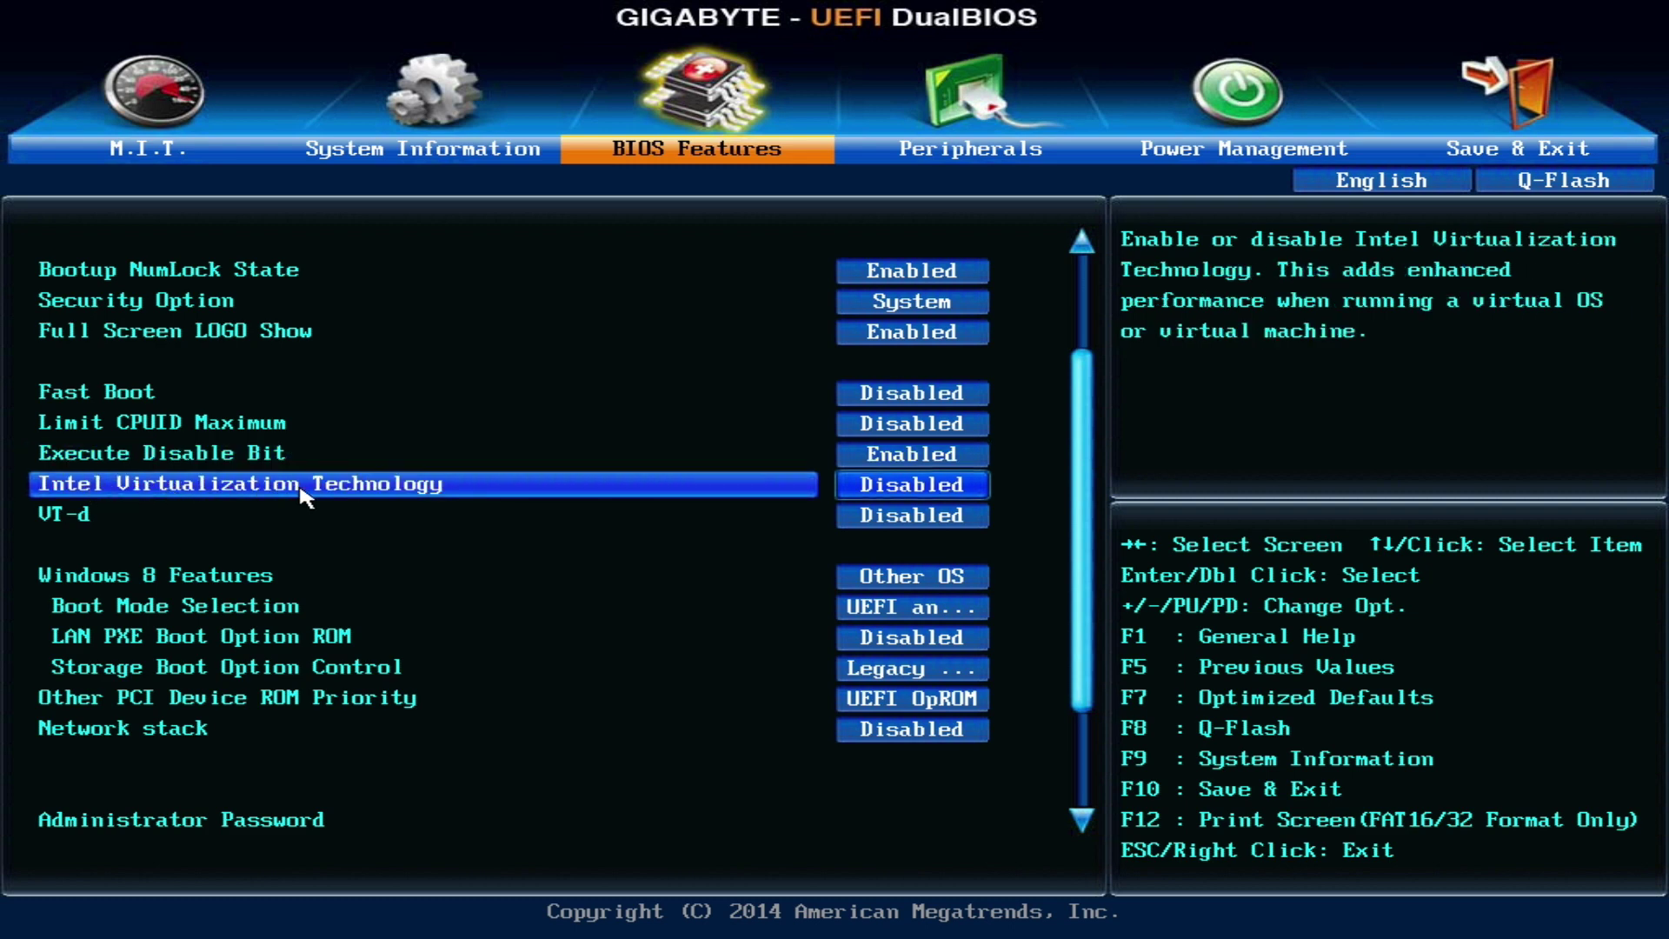
pyautogui.click(868, 490)
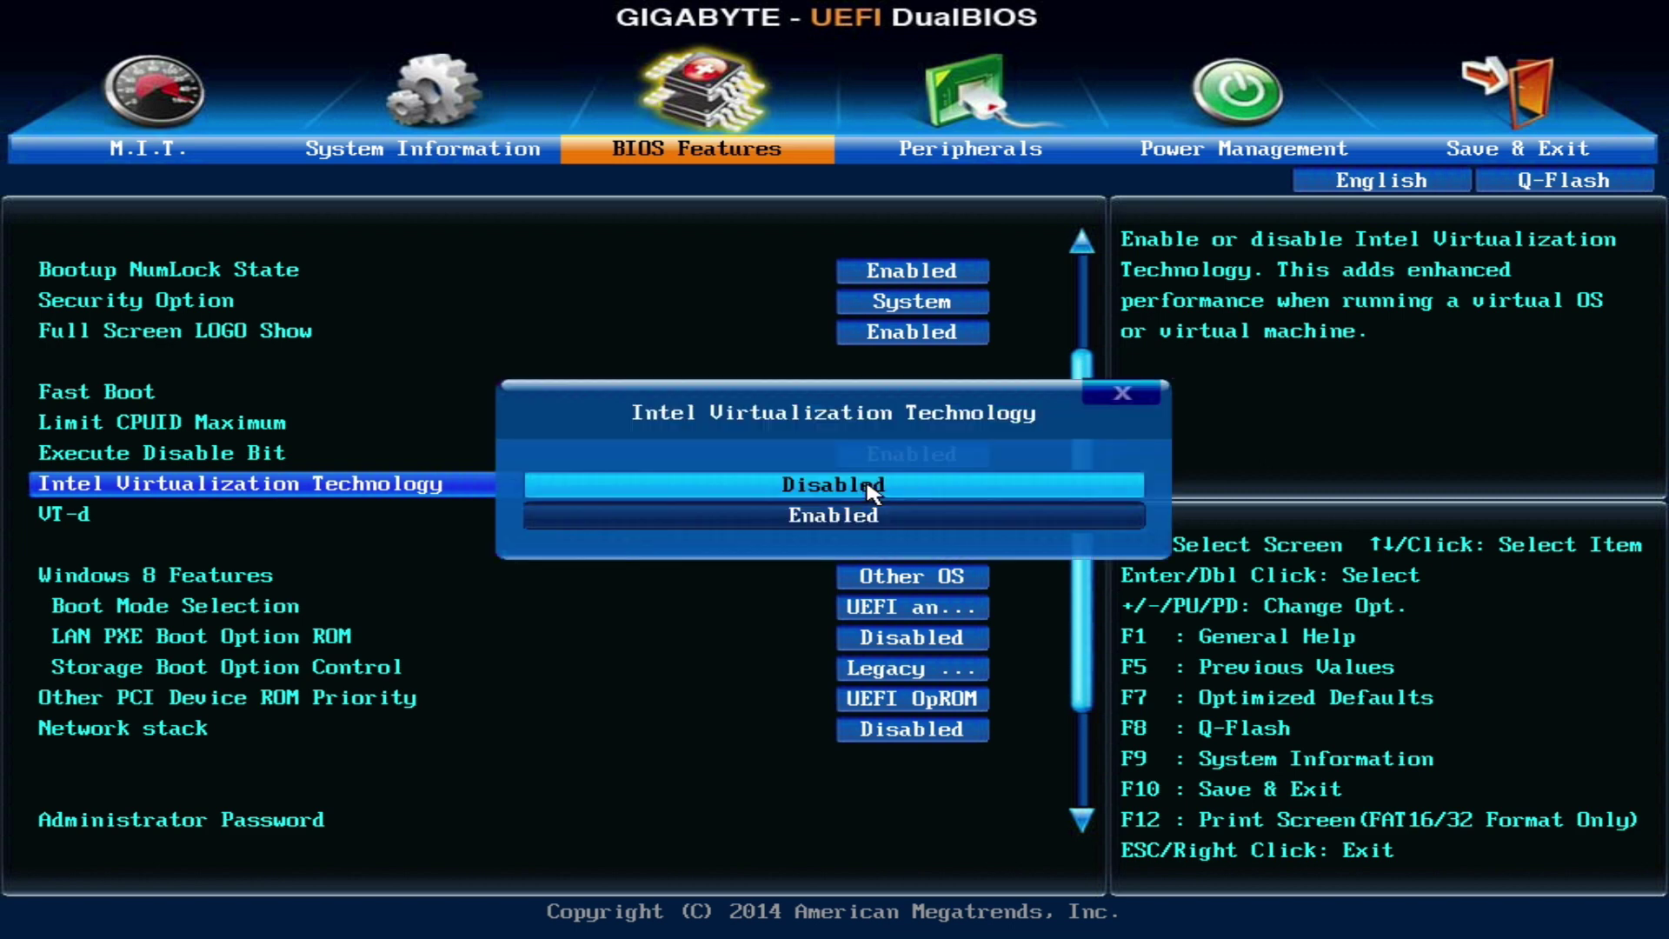
pyautogui.click(805, 516)
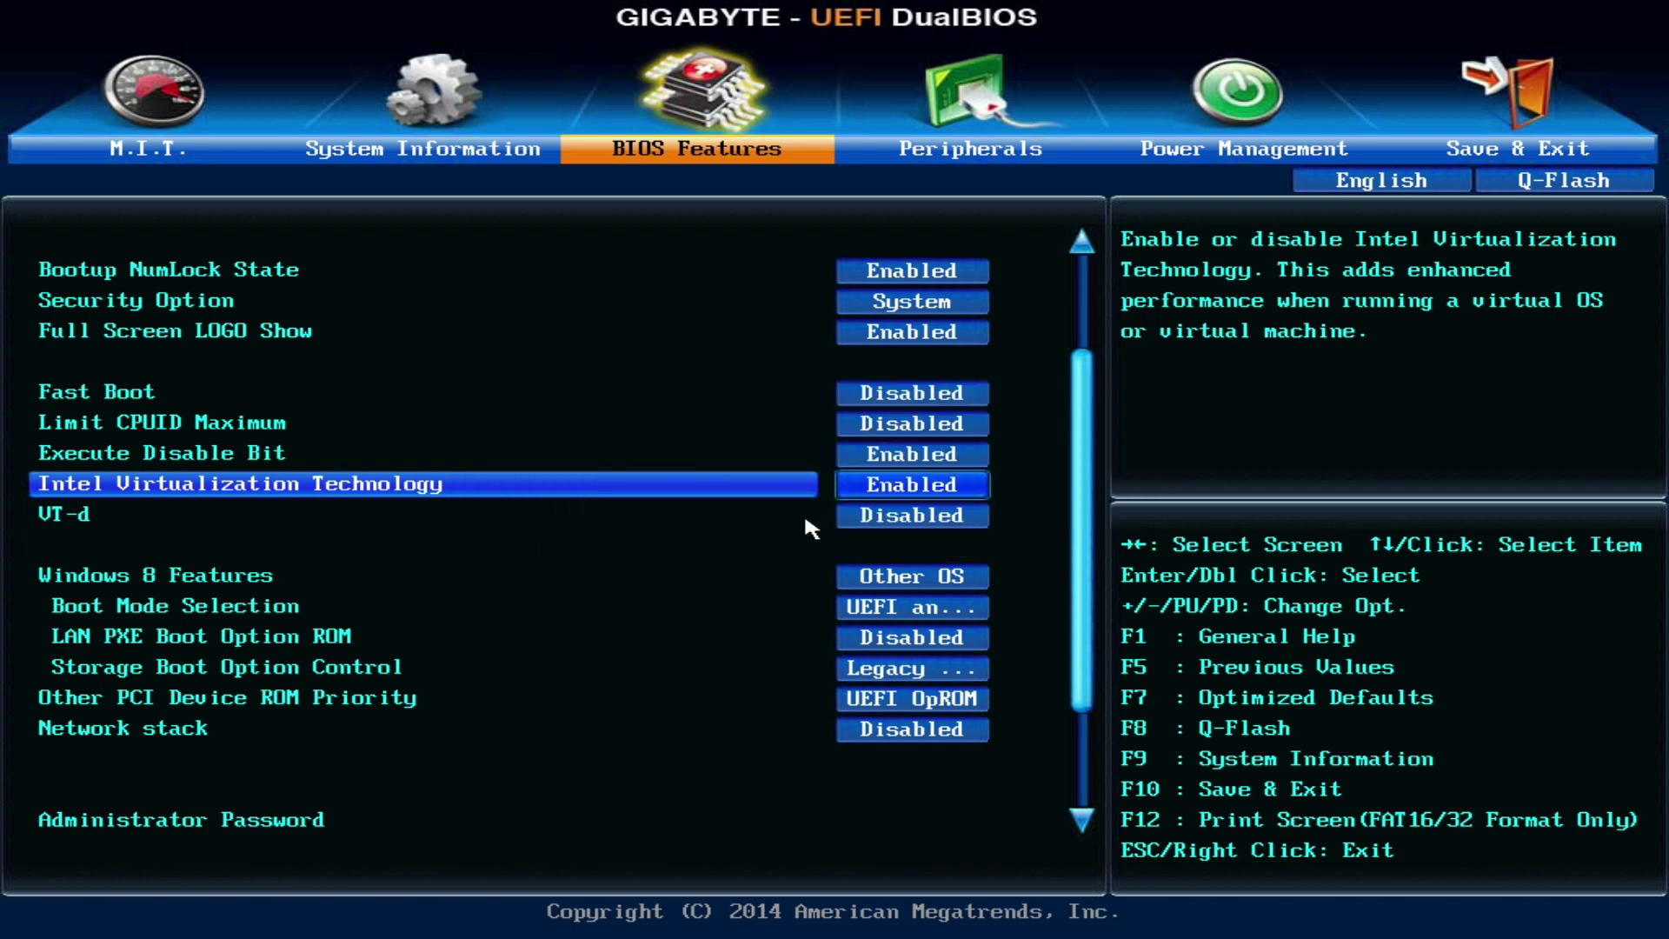
pyautogui.click(897, 522)
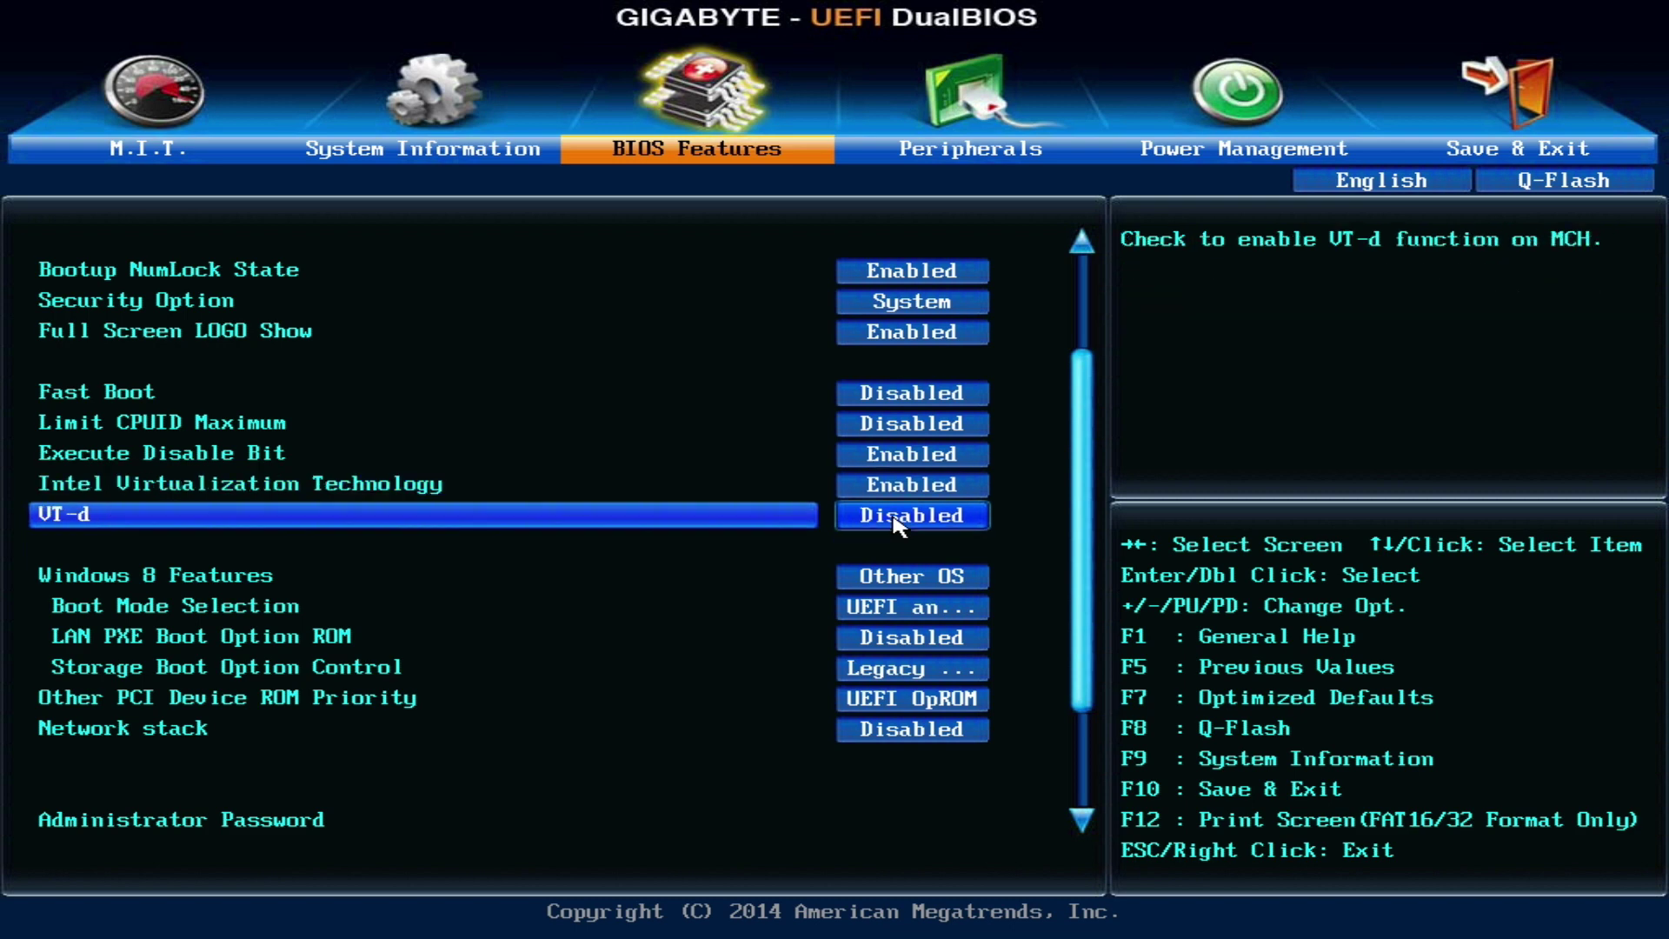
pyautogui.click(898, 524)
pyautogui.click(845, 522)
pyautogui.click(419, 489)
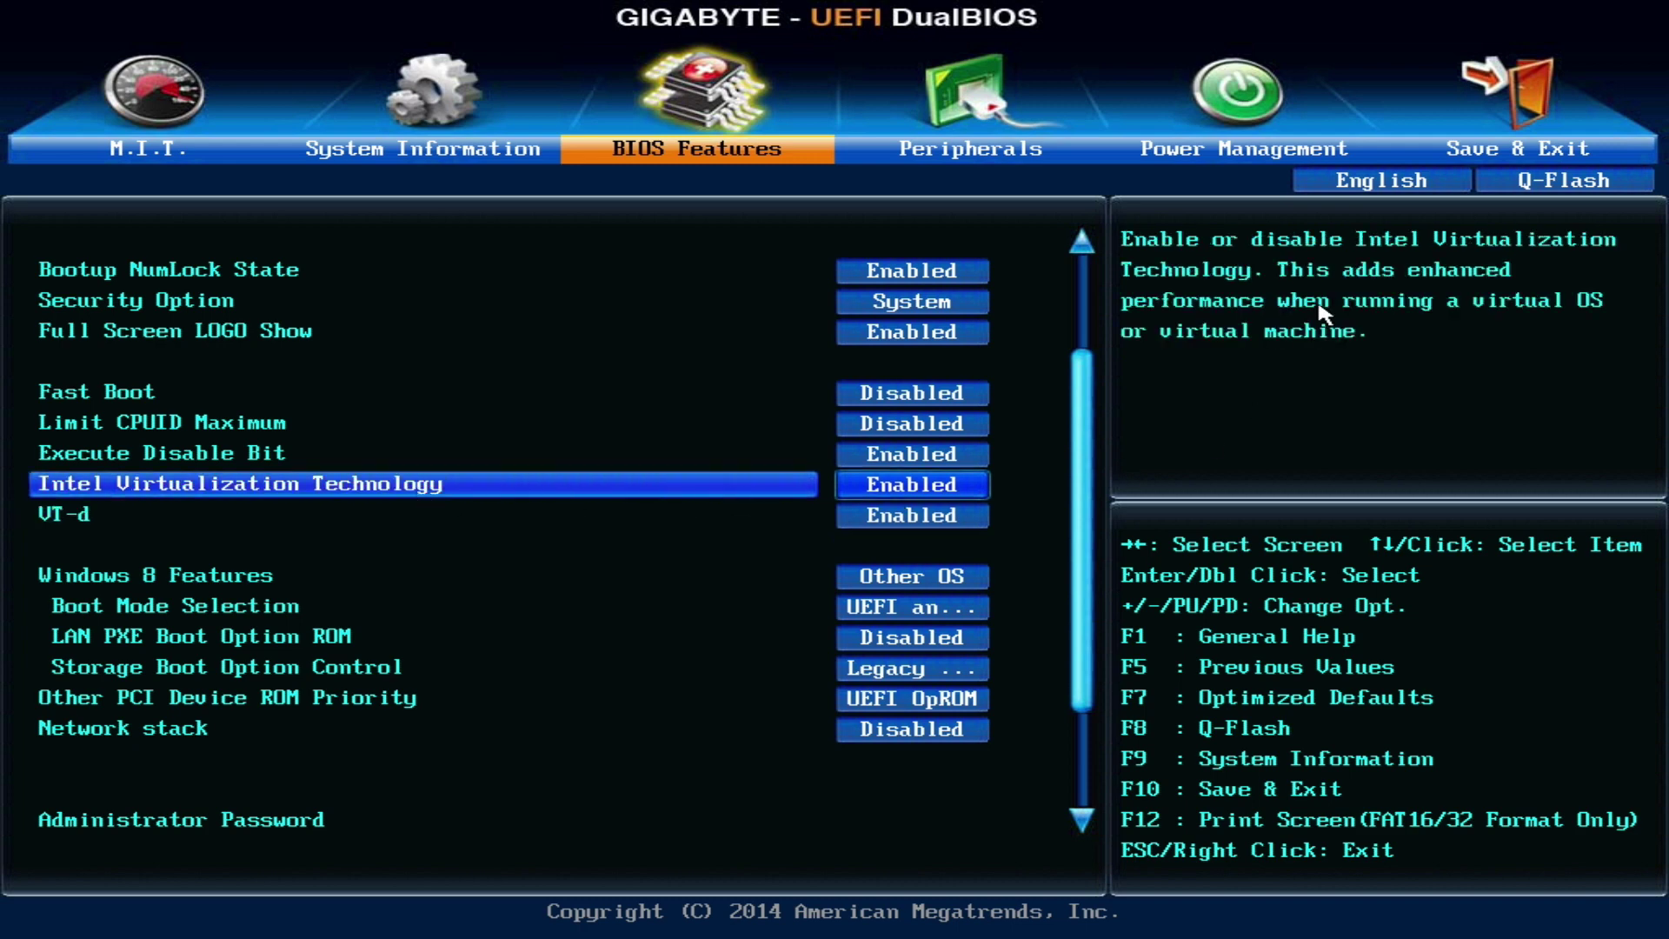
# Run Save & Exit Setup and confirm Yes to save and reset.
pyautogui.click(1502, 144)
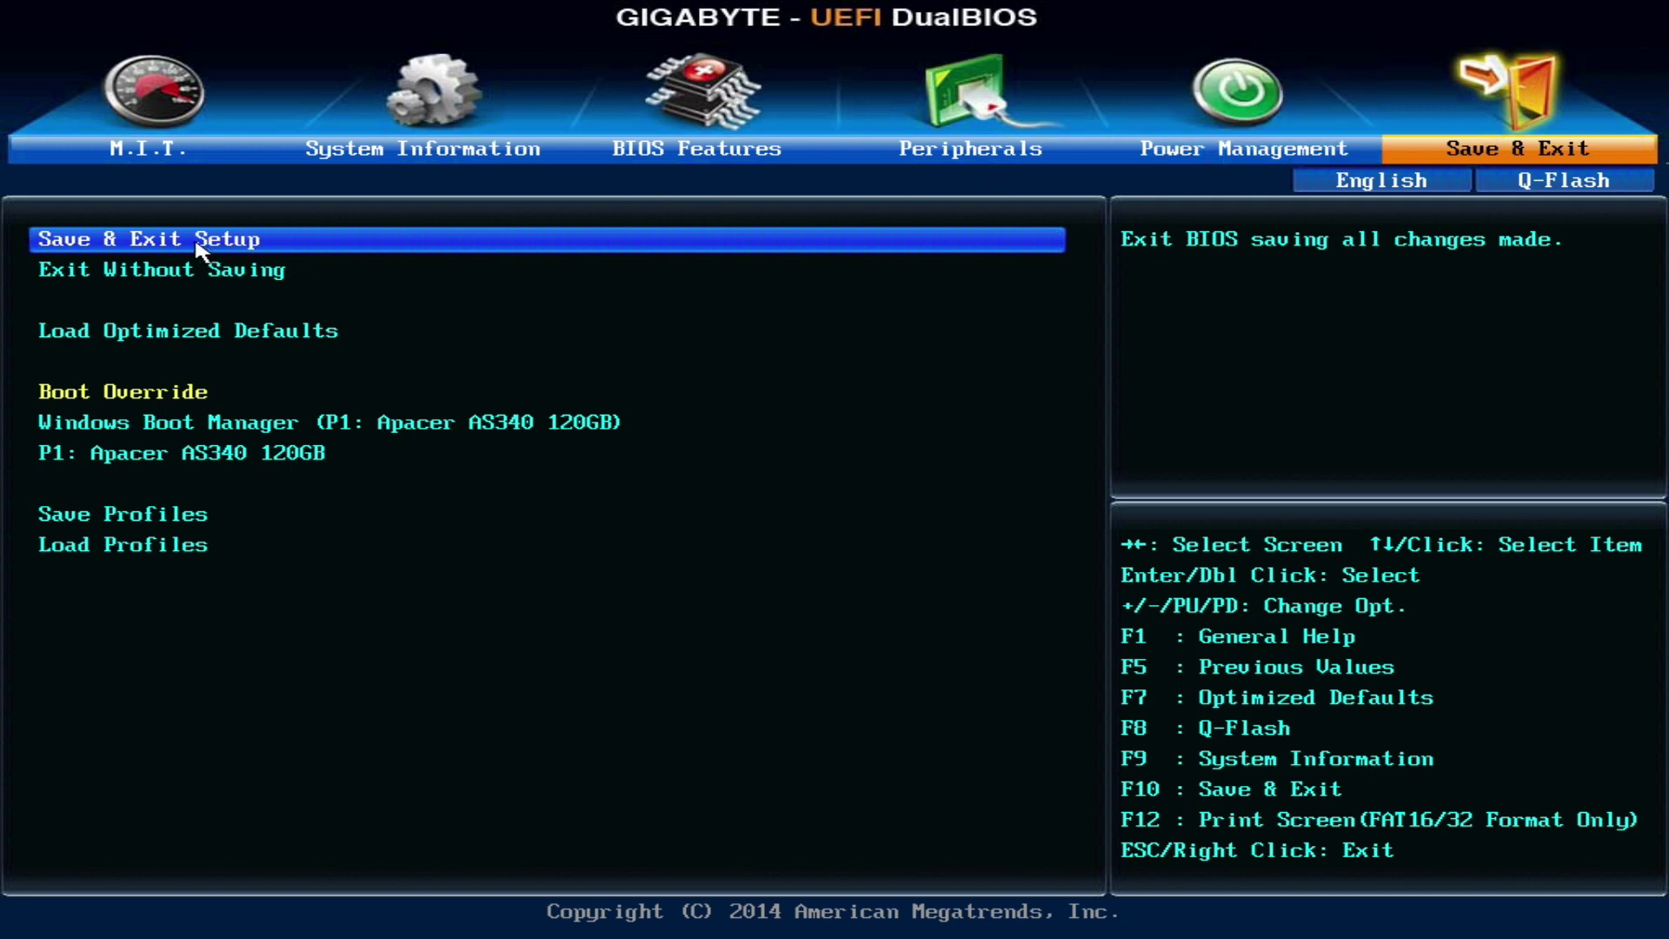
pyautogui.doubleClick(136, 246)
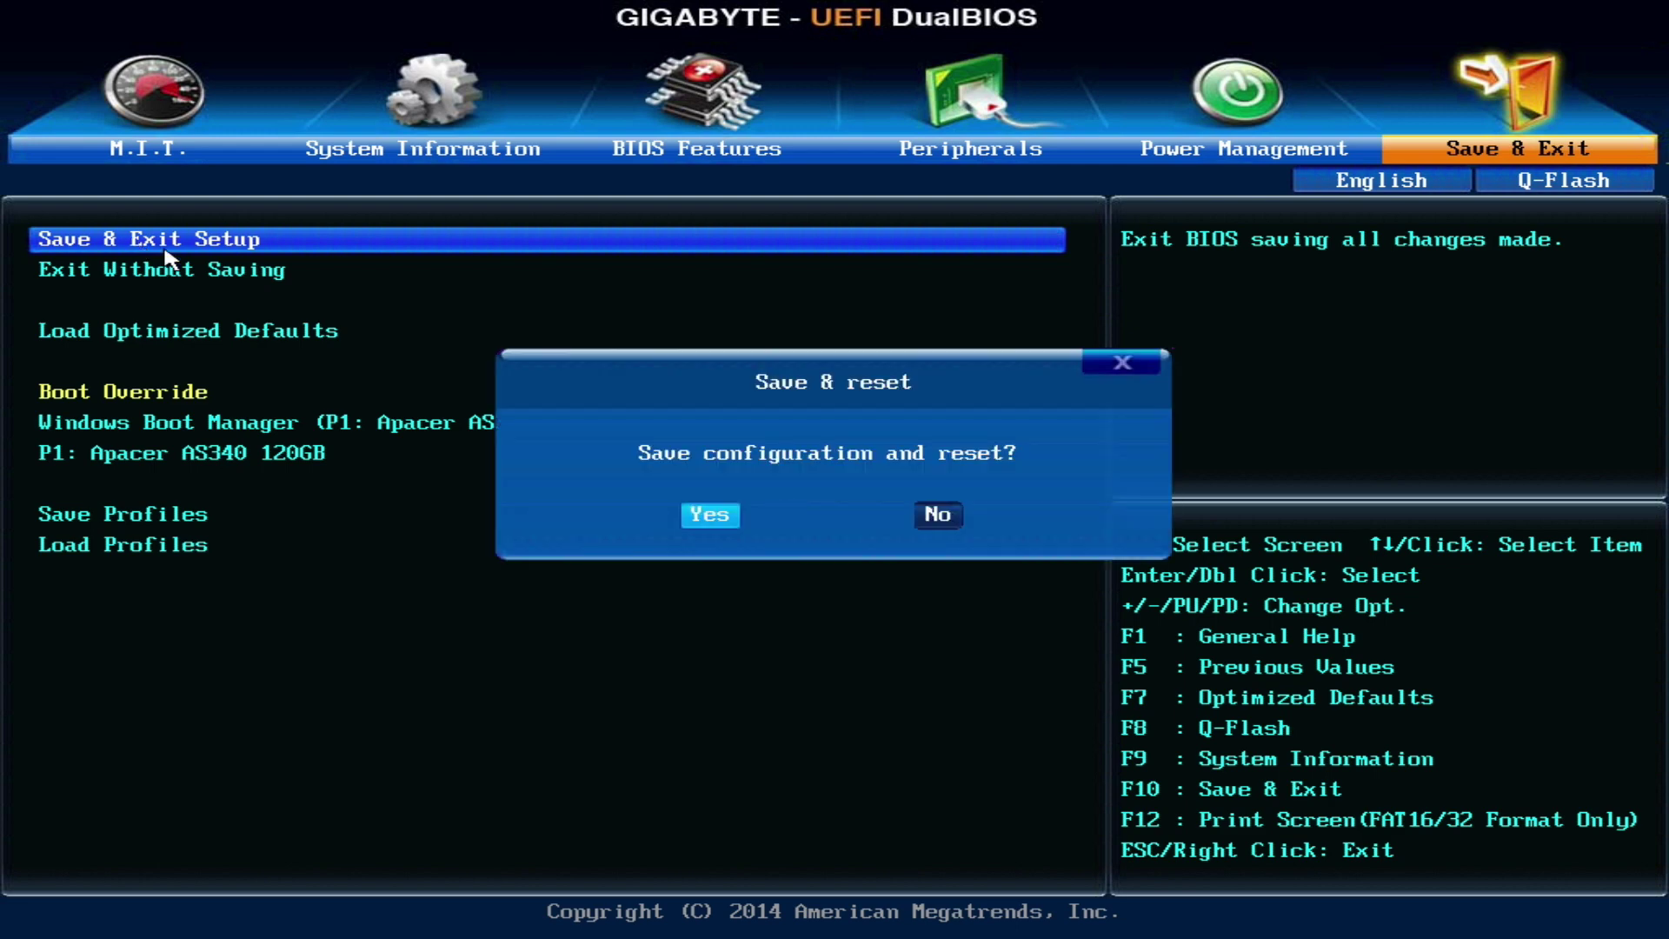
pyautogui.click(712, 516)
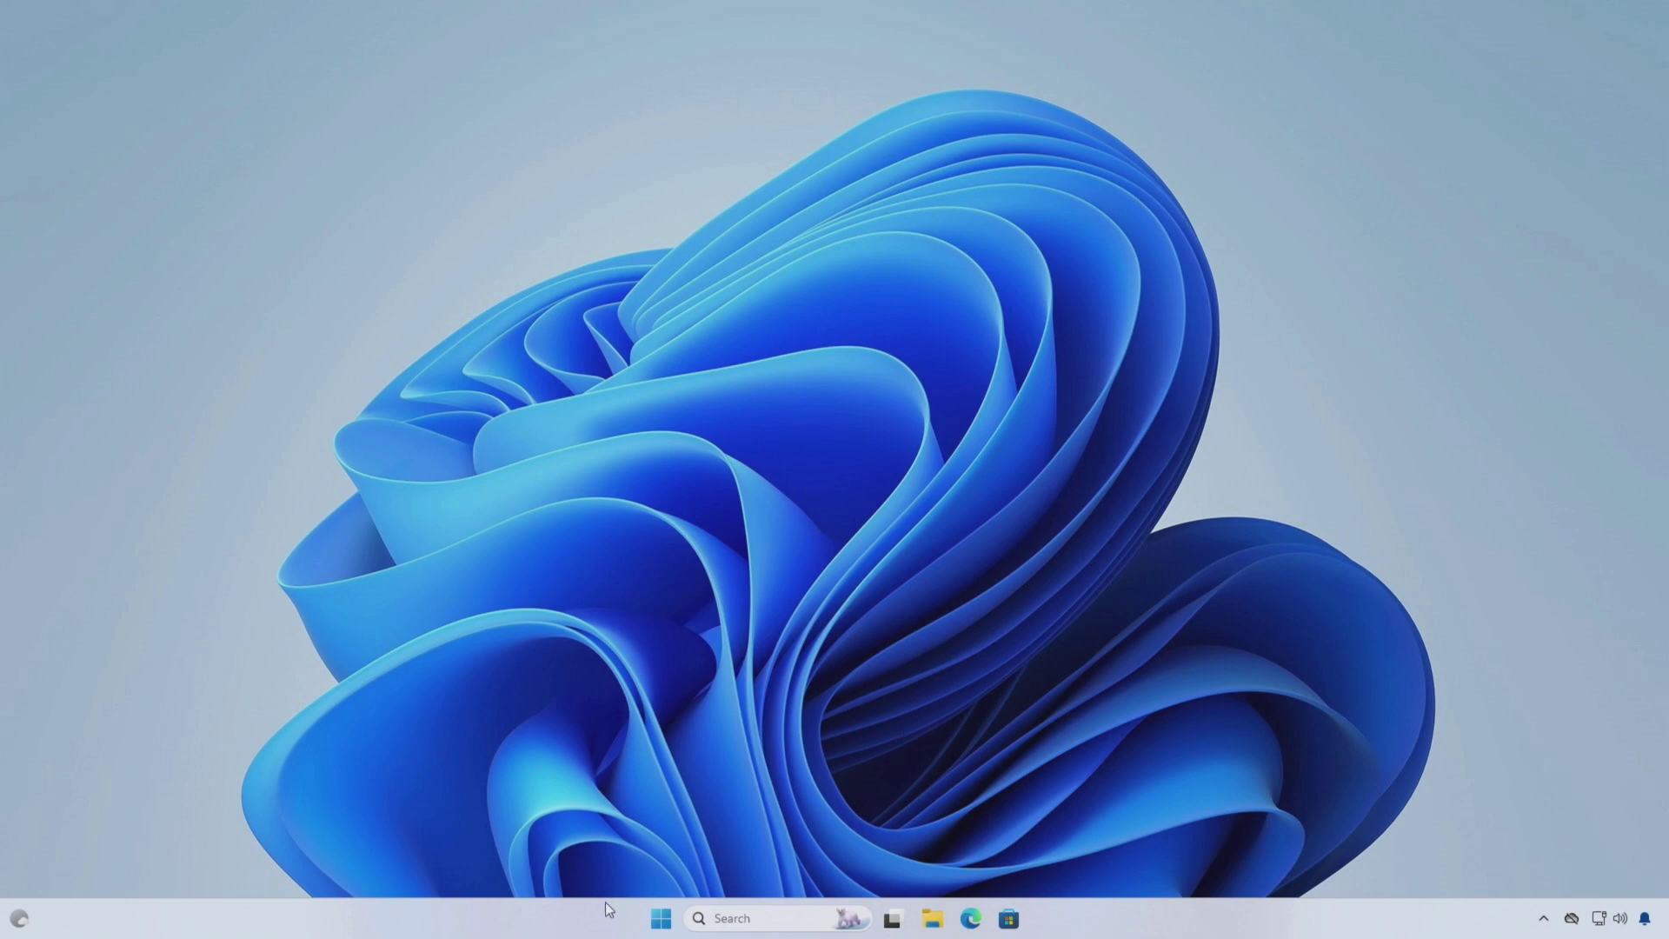
# Open Task Manager's CPU performance page to confirm Virtualization: Enabled.
pyautogui.rightClick(601, 909)
pyautogui.click(650, 849)
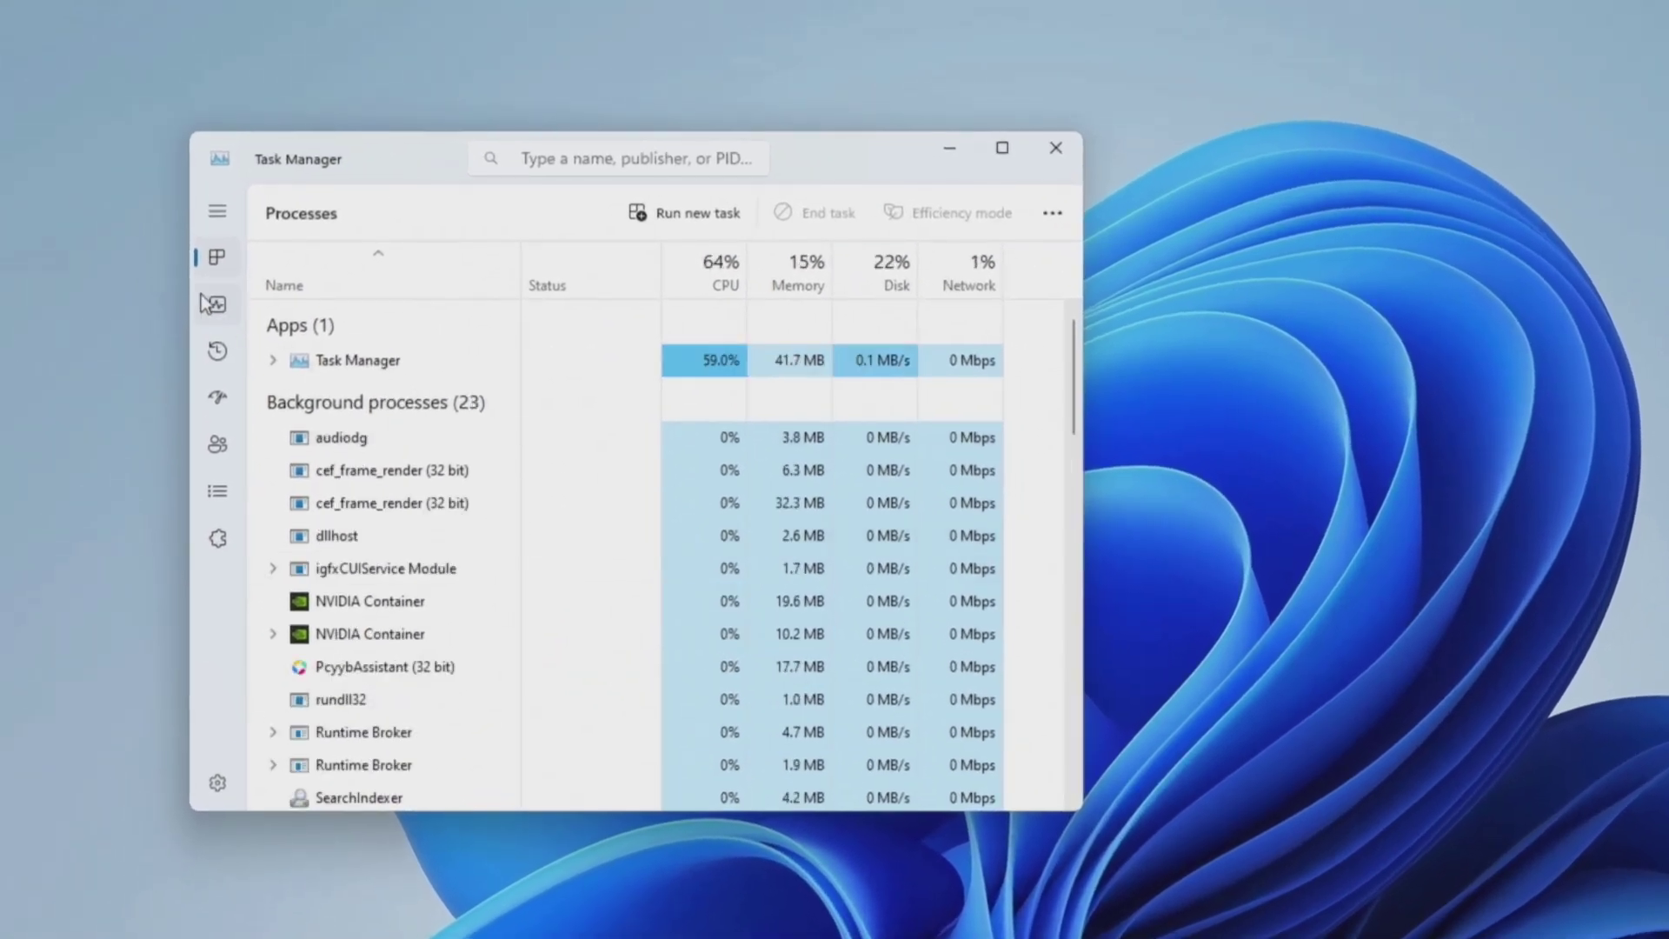
pyautogui.click(215, 304)
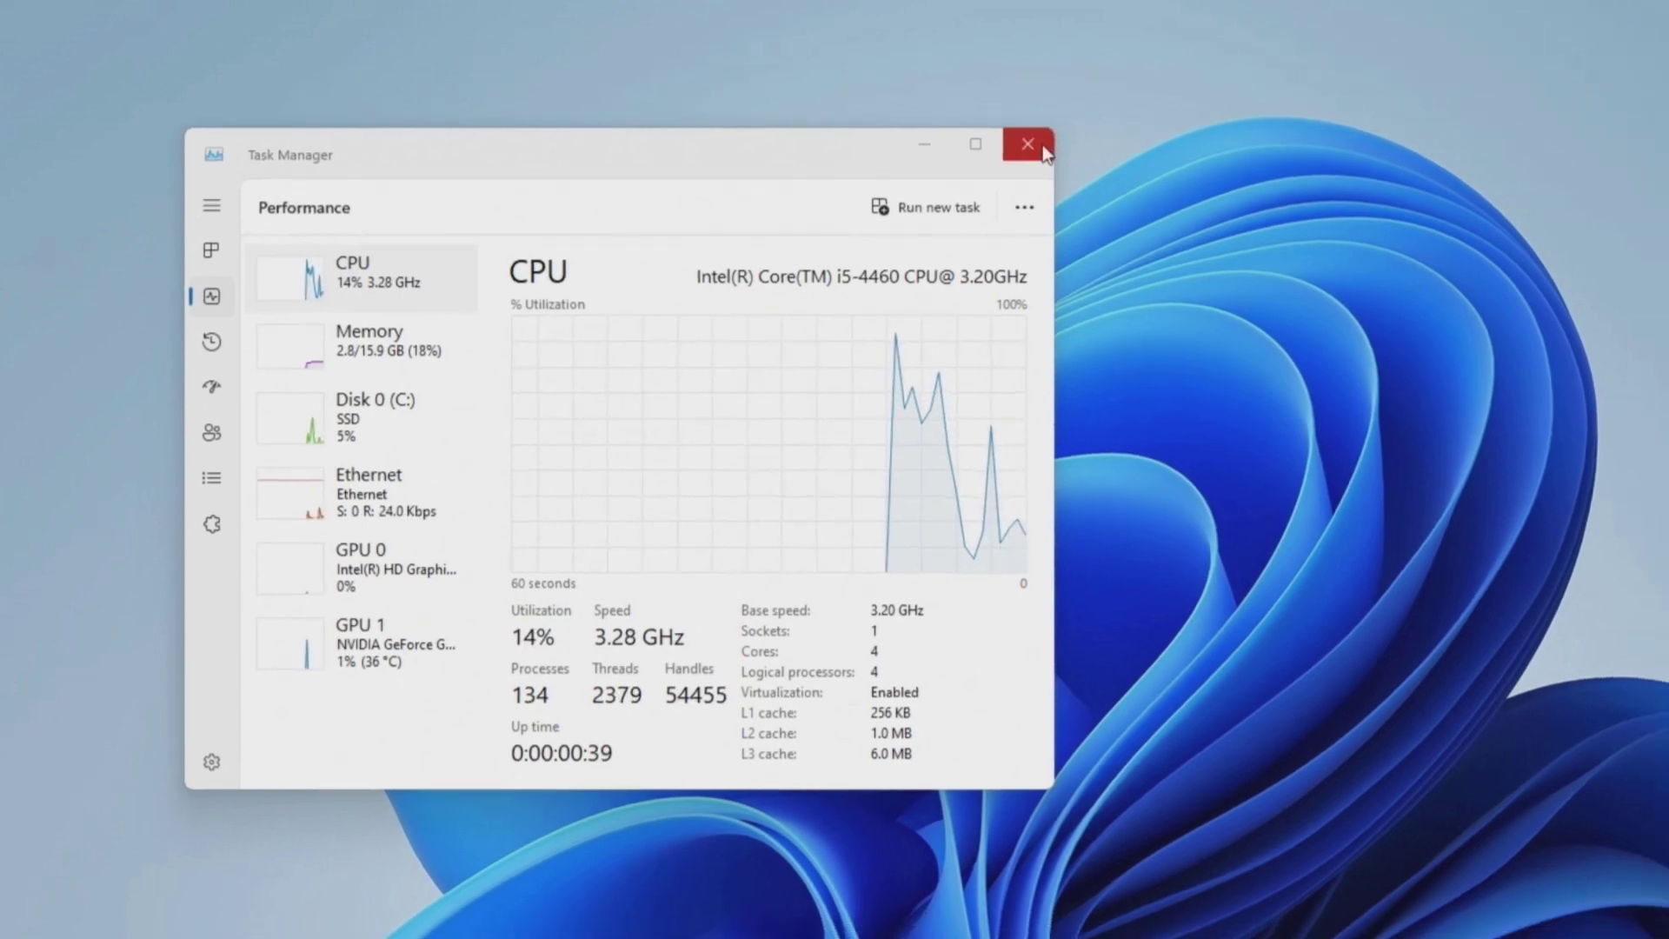
# Close the Task Manager window, leaving an empty Windows 11 desktop.
pyautogui.click(1055, 148)
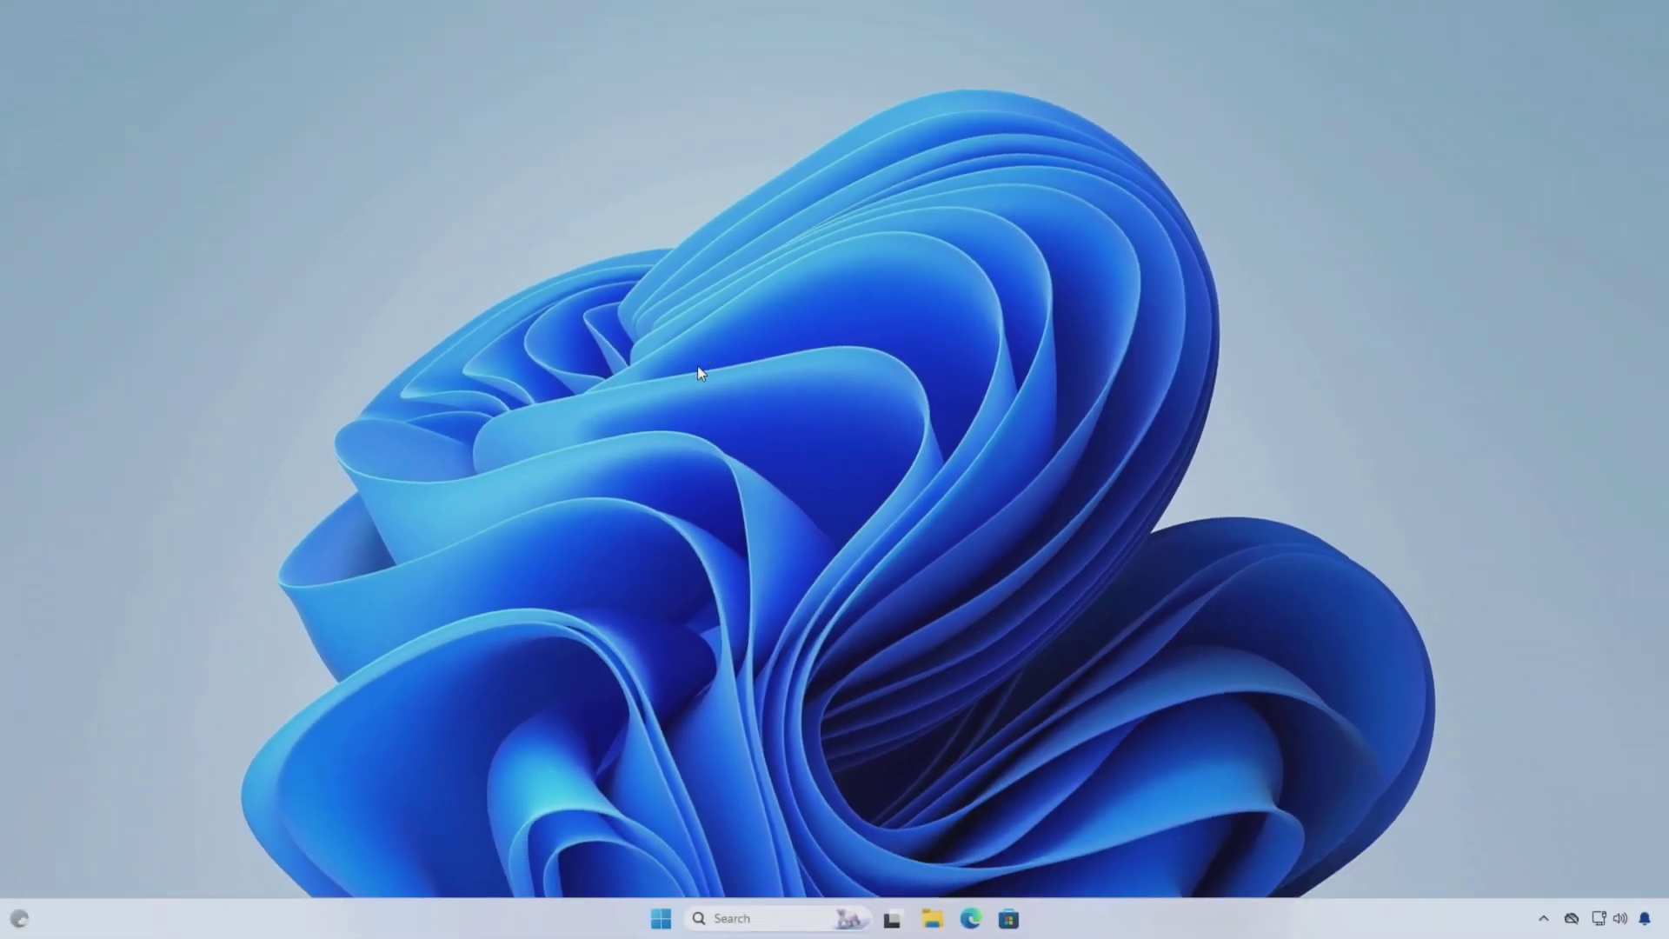